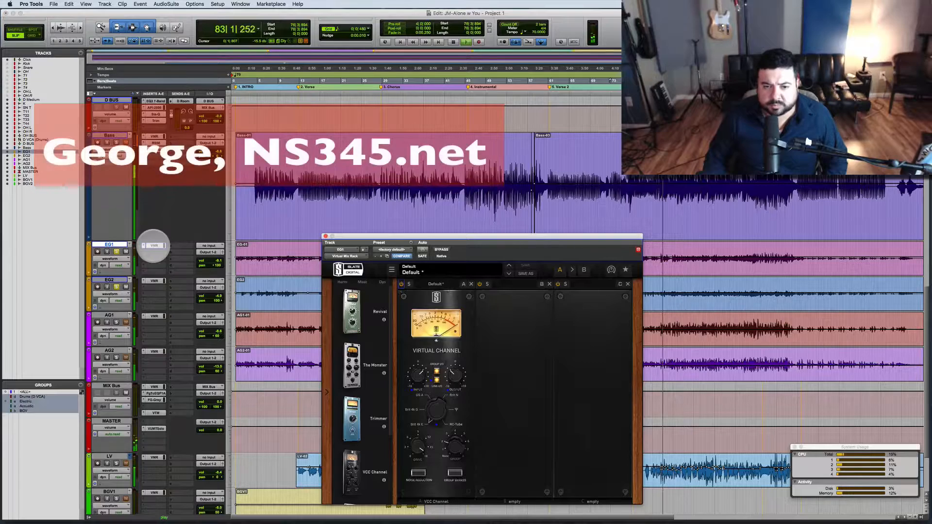
Step: Lower the drive to about 9 and the linked input to about 0 on EG1's Virtual Channel, then close the plug-in
{"action": "key", "text": "space"}
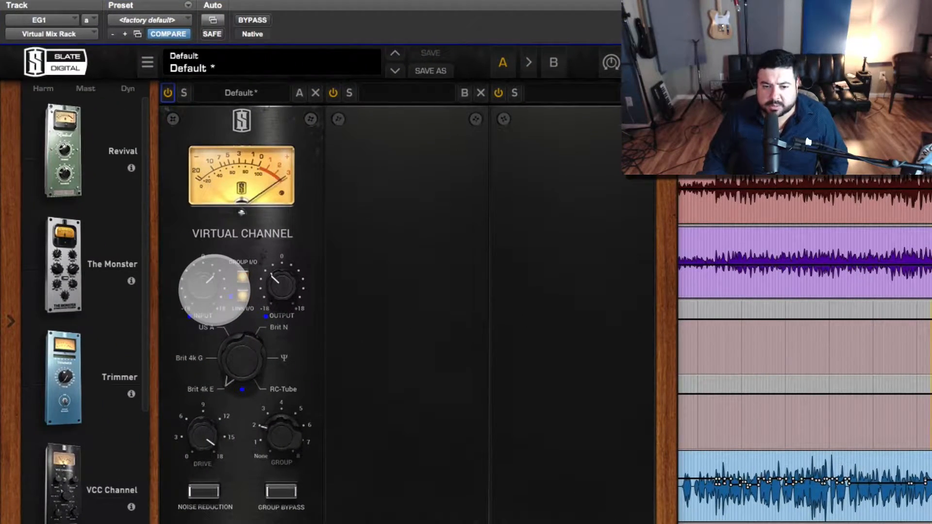
{"action": "left_click", "coordinate": [214, 289]}
{"action": "left_click_drag", "start_coordinate": [204, 444], "coordinate": [180, 500]}
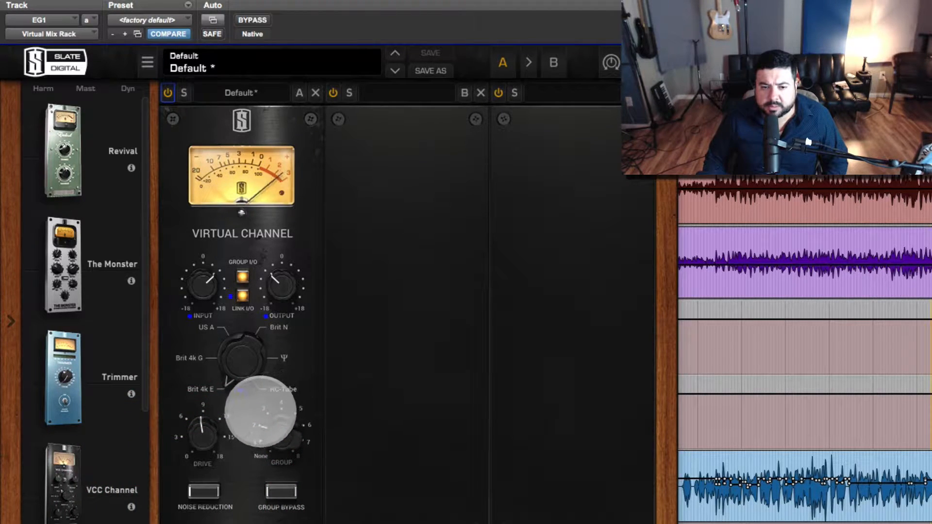
{"action": "left_click_drag", "start_coordinate": [198, 310], "coordinate": [203, 315]}
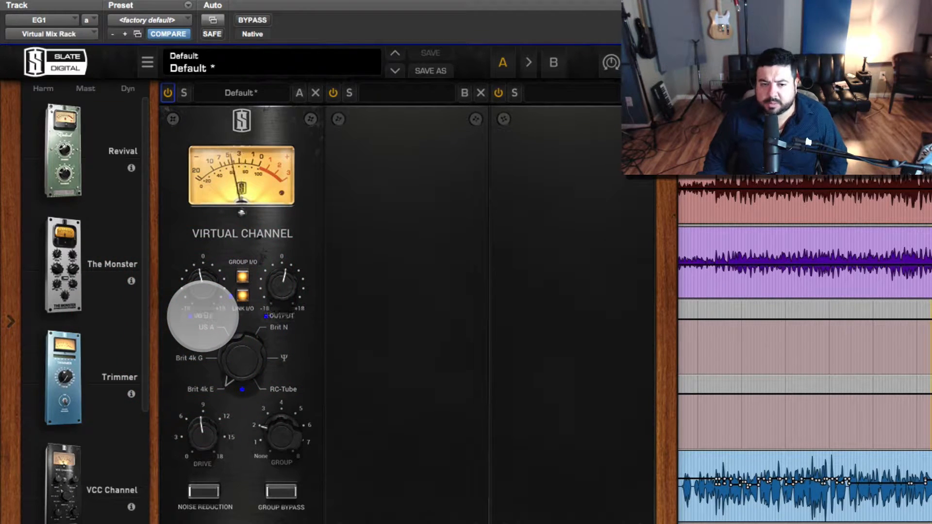
{"action": "left_click_drag", "start_coordinate": [199, 287], "coordinate": [207, 273]}
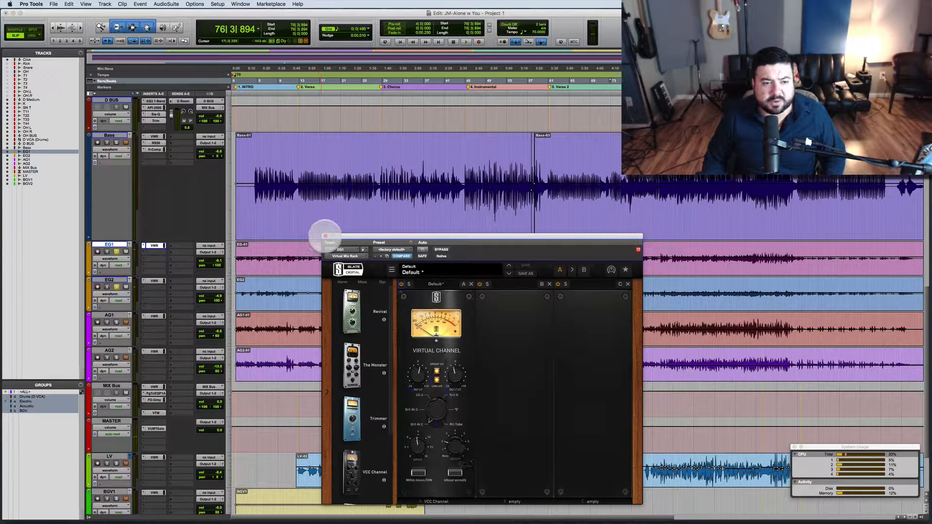
{"action": "left_click", "coordinate": [325, 235]}
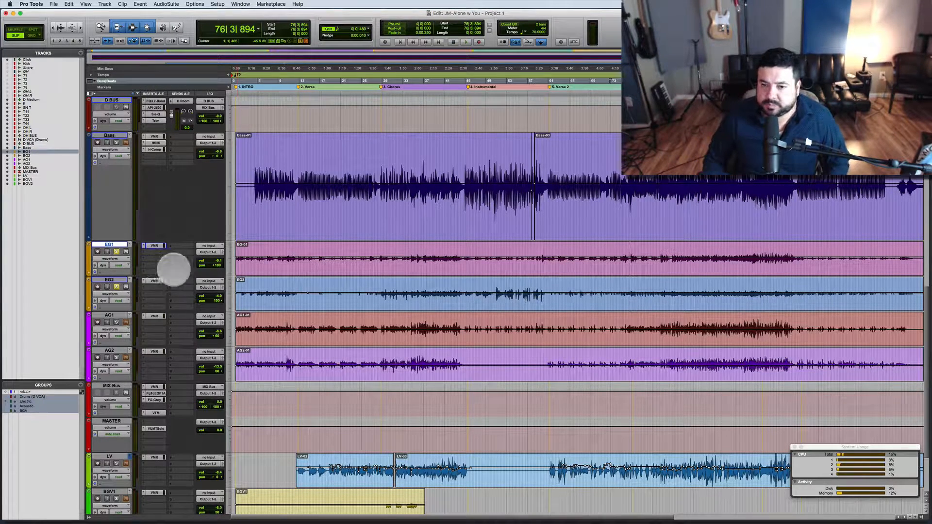
Step: Play the mix and inspect the Virtual Channel settings on the EG2 track
{"action": "key", "text": "space"}
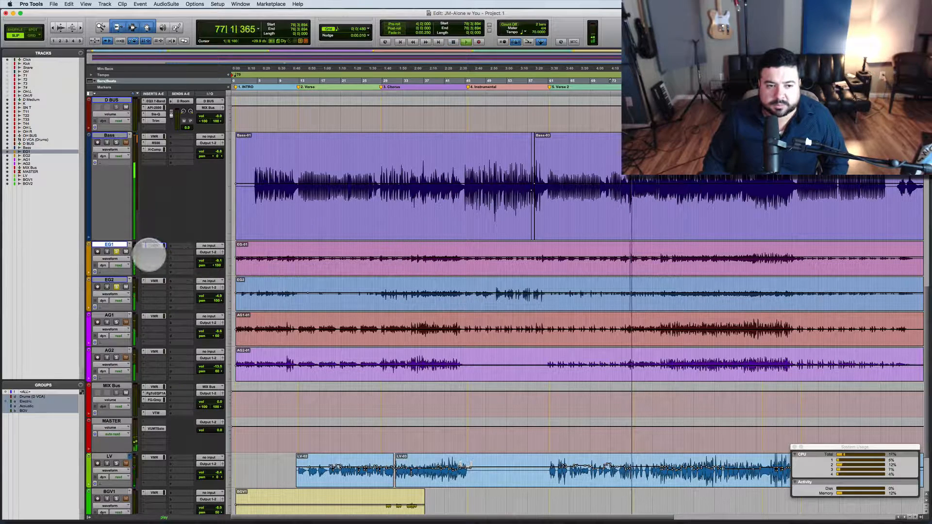
{"action": "left_click", "coordinate": [153, 280]}
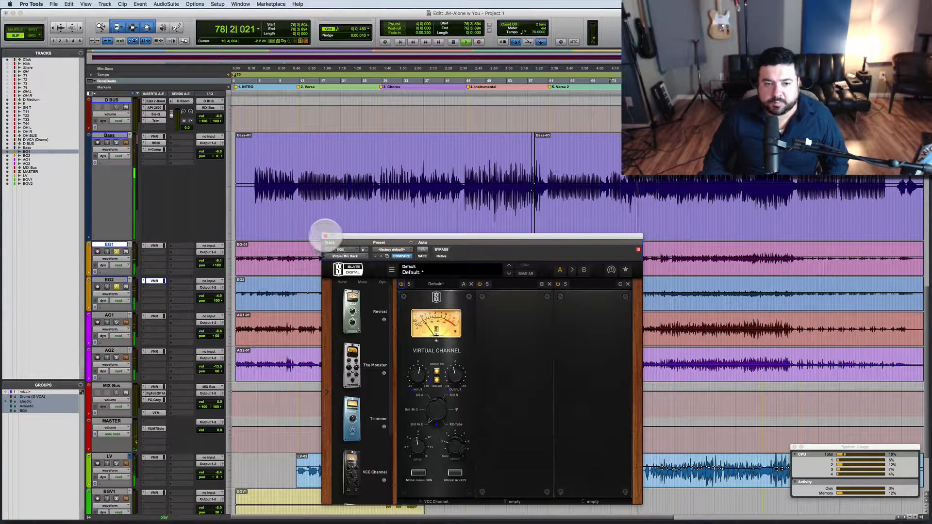
{"action": "left_click", "coordinate": [325, 236]}
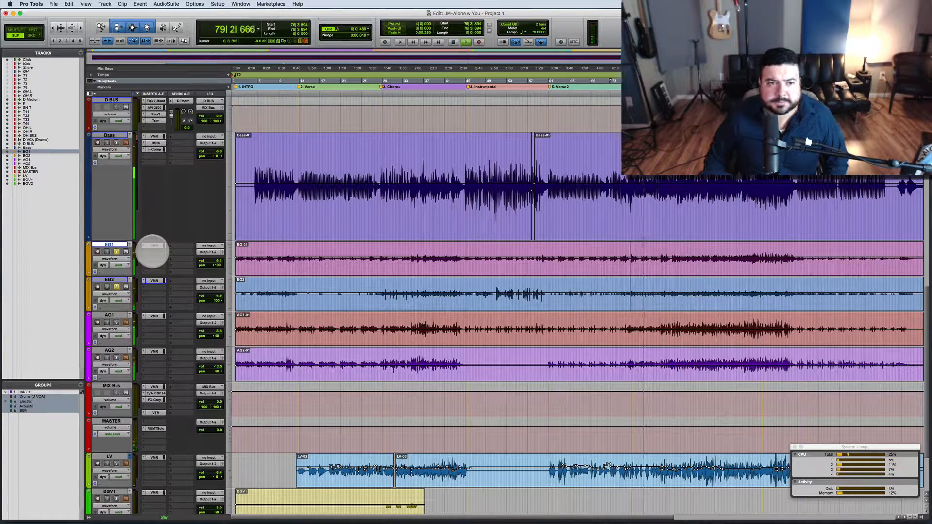
{"action": "key", "text": "space"}
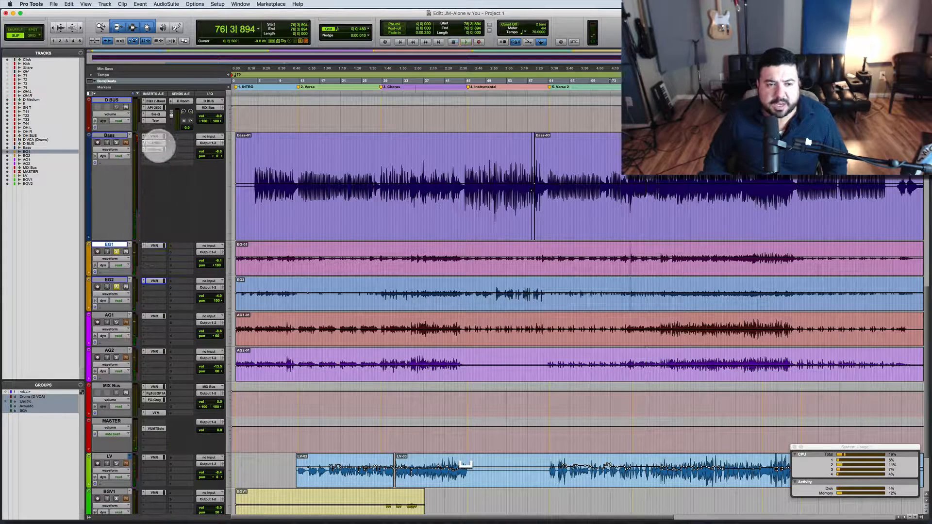
Step: Copy the Bass track's RS56 equalizer to EG1 and EG2, and reset EG1's Top and Treble gains to 0 dB
{"action": "left_click_drag", "start_coordinate": [158, 144], "coordinate": [156, 257]}
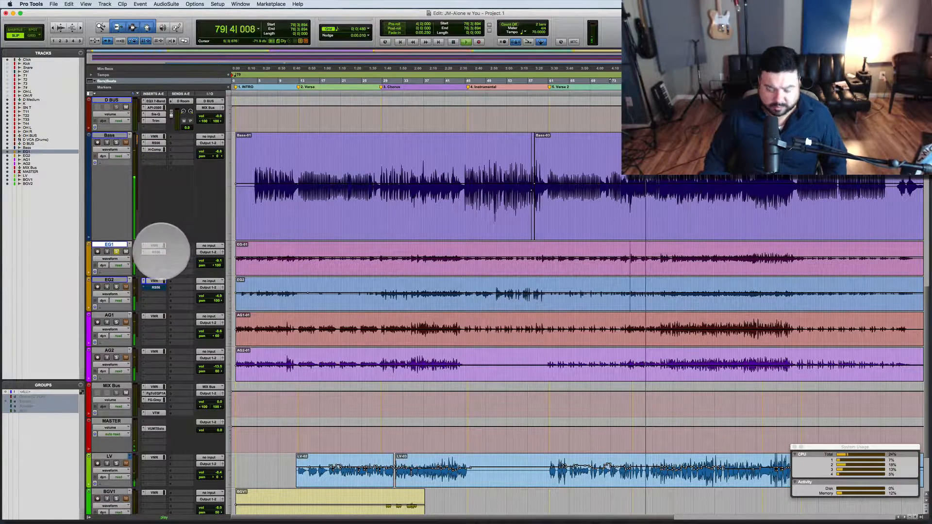
{"action": "left_click", "coordinate": [155, 252]}
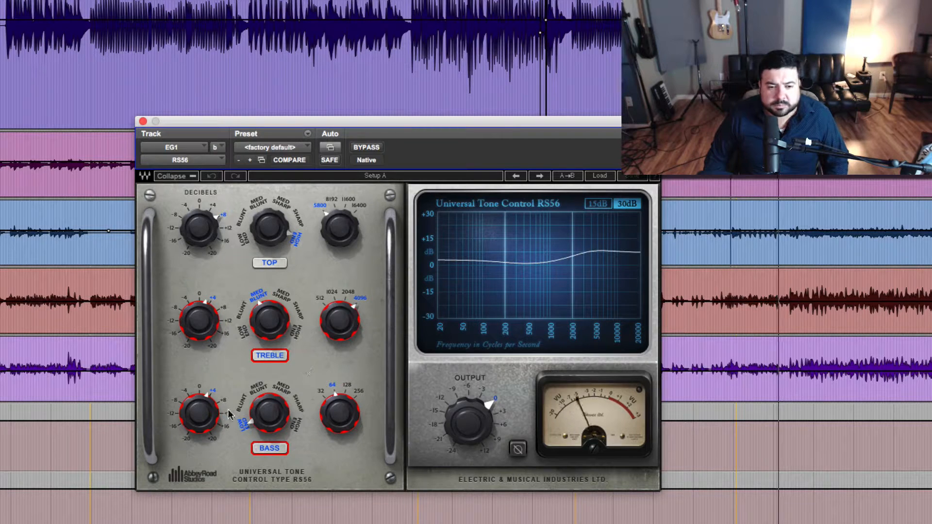
{"action": "left_click", "coordinate": [209, 228], "text": "alt"}
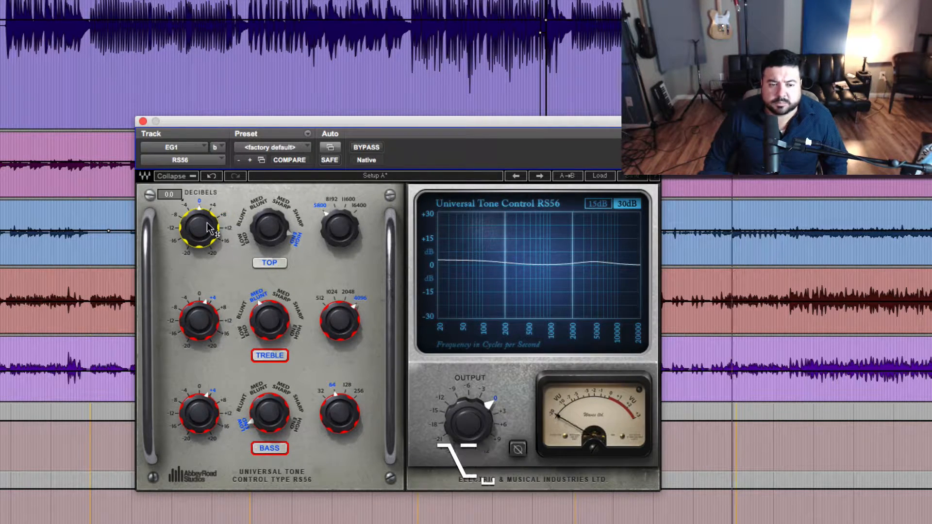
{"action": "left_click", "coordinate": [200, 328], "text": "alt"}
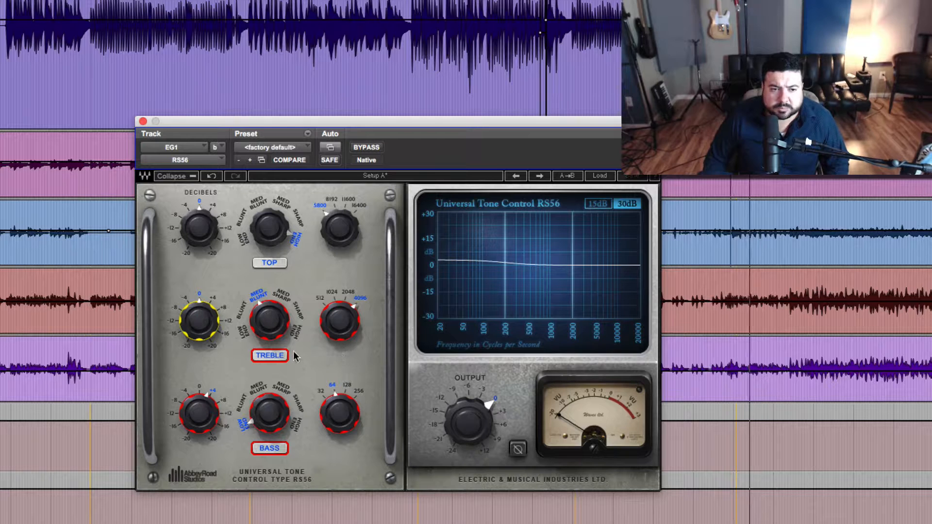
Step: Set EG1's Treble band to a cut of about 3.1 dB at 512 with the Sharp curve
{"action": "left_click_drag", "start_coordinate": [211, 317], "coordinate": [211, 332]}
{"action": "left_click_drag", "start_coordinate": [333, 322], "coordinate": [333, 337]}
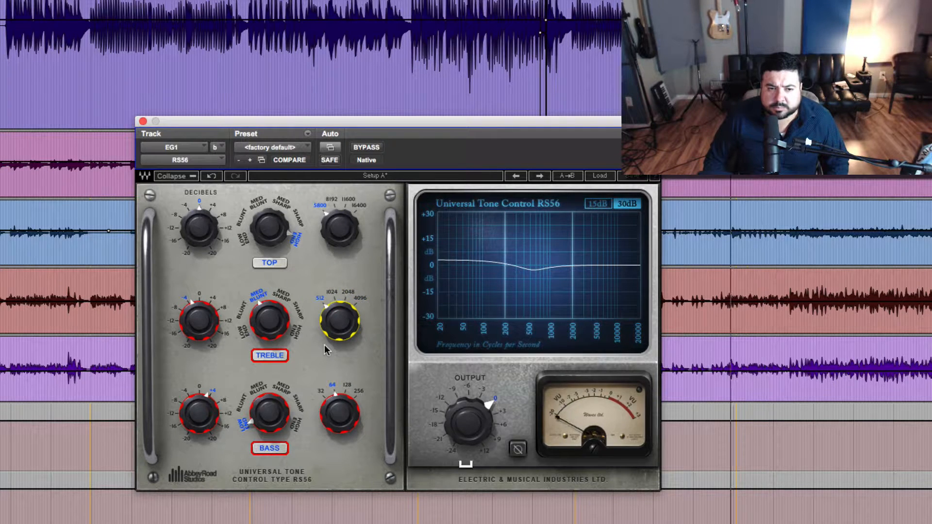
{"action": "left_click", "coordinate": [275, 326]}
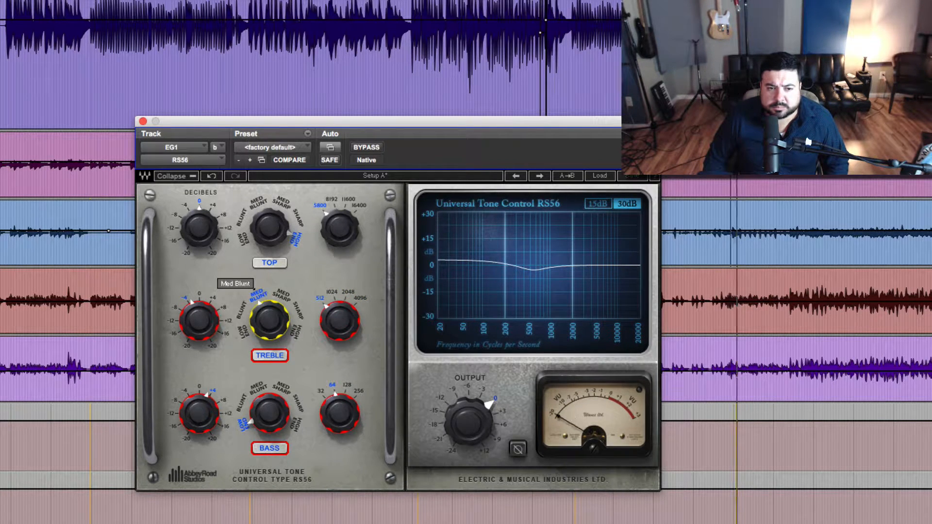
{"action": "left_click_drag", "start_coordinate": [269, 320], "coordinate": [269, 335]}
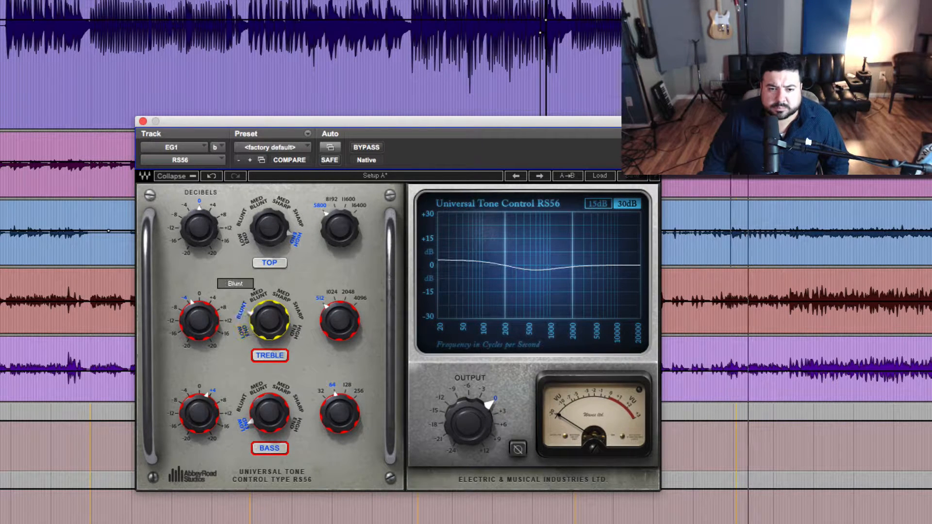
{"action": "left_click_drag", "start_coordinate": [269, 321], "coordinate": [270, 303]}
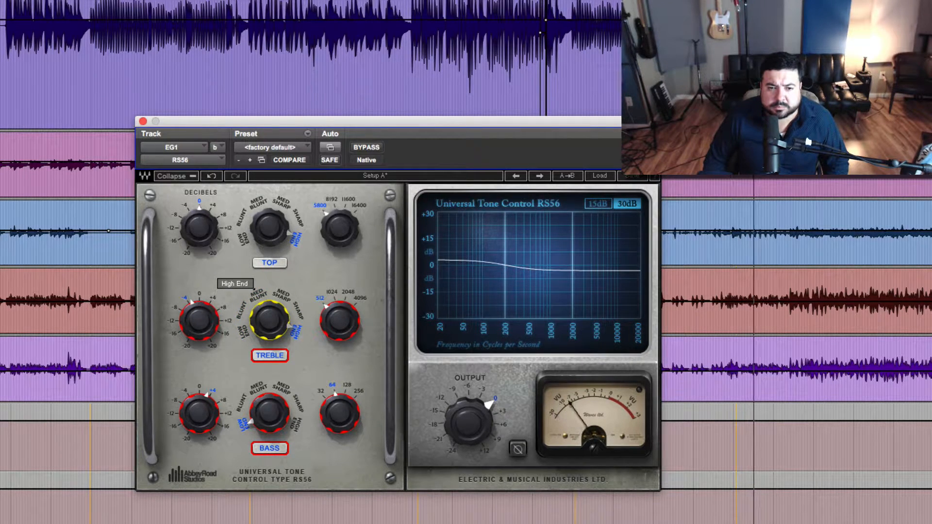
{"action": "left_click", "coordinate": [298, 312]}
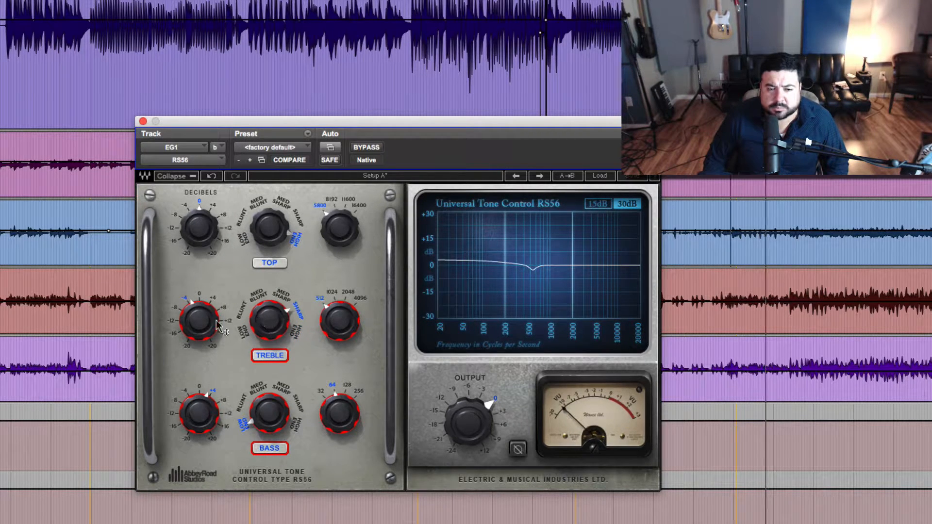
Step: Reset the Bass band's gain to 0 dB and compare the sound with the equalizer bypassed
{"action": "left_click", "coordinate": [204, 412]}
{"action": "type", "text": "0"}
{"action": "key", "text": "Return"}
{"action": "left_click", "coordinate": [360, 147]}
{"action": "left_click", "coordinate": [360, 147]}
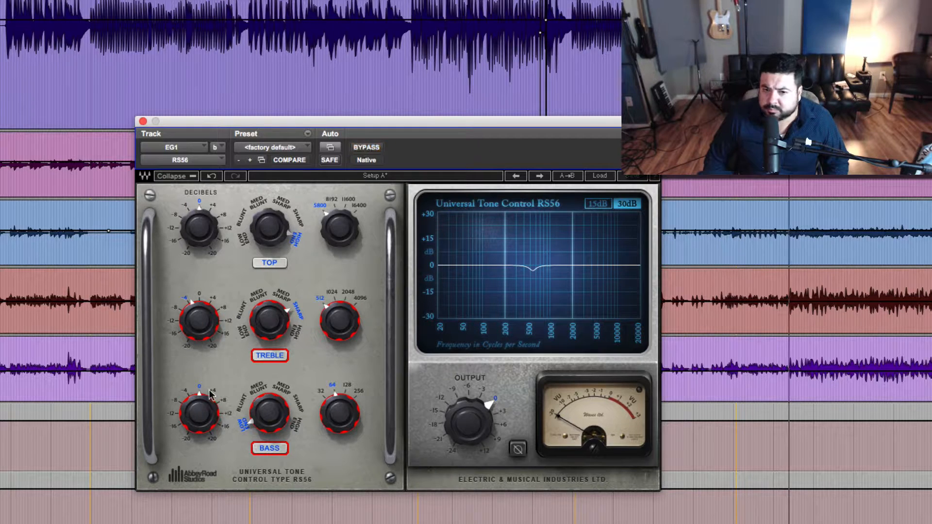
Step: Set the Bass band to a 3 dB boost at 128 with the Med Blunt curve
{"action": "mouse_move", "coordinate": [207, 403]}
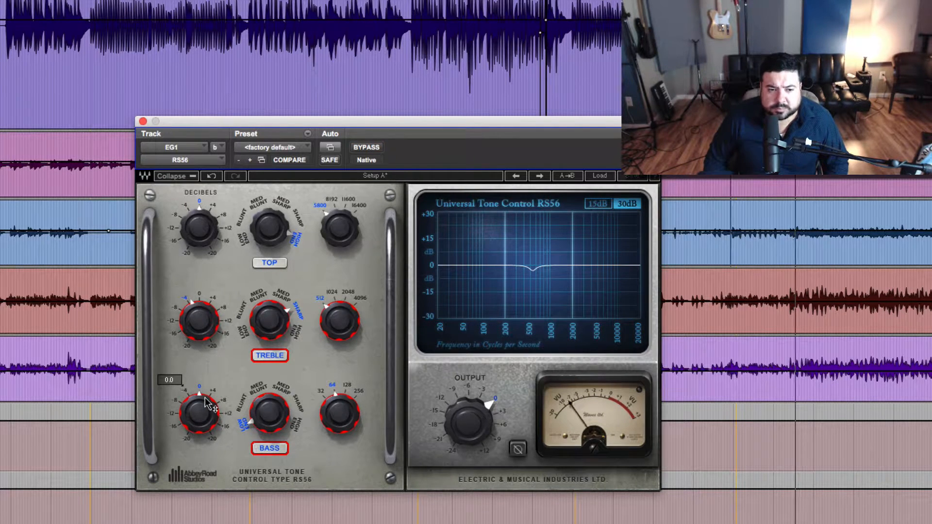
{"action": "left_click", "coordinate": [347, 389]}
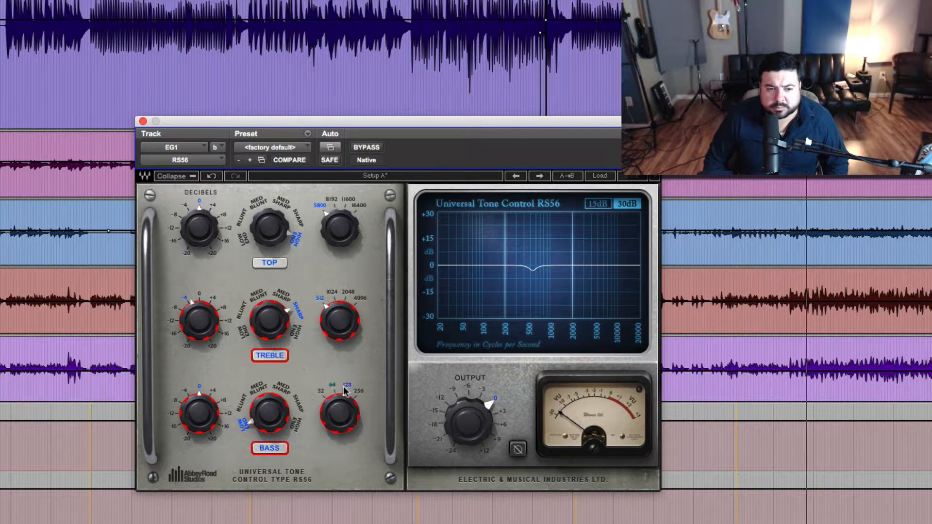
{"action": "left_click_drag", "start_coordinate": [213, 411], "coordinate": [214, 393]}
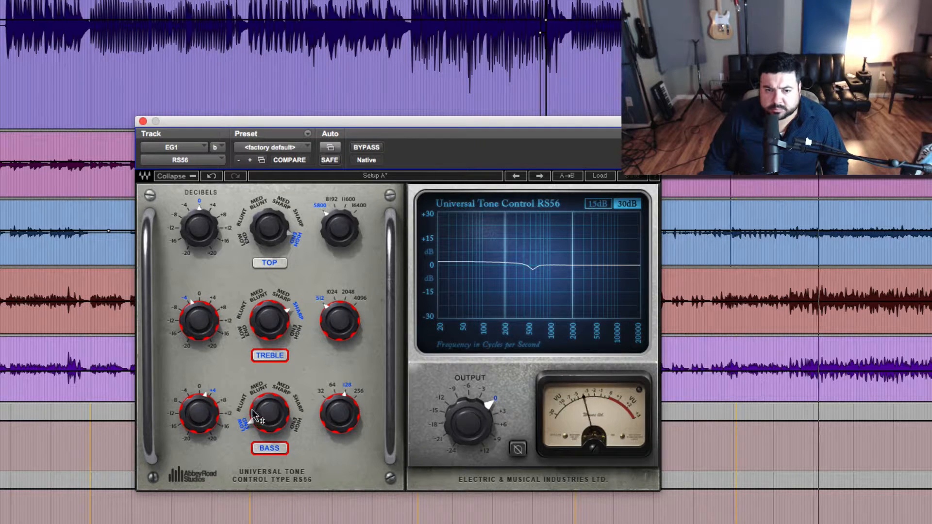
{"action": "left_click", "coordinate": [237, 403]}
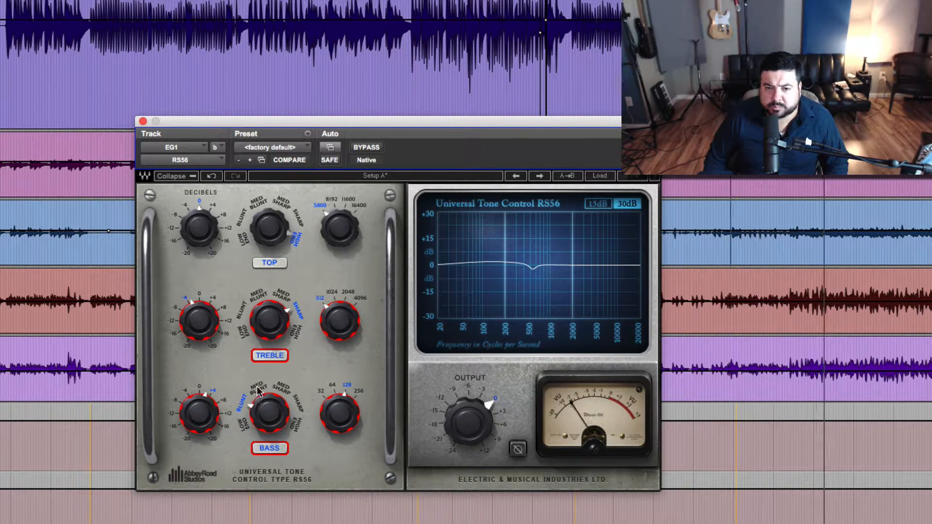
{"action": "left_click", "coordinate": [258, 389]}
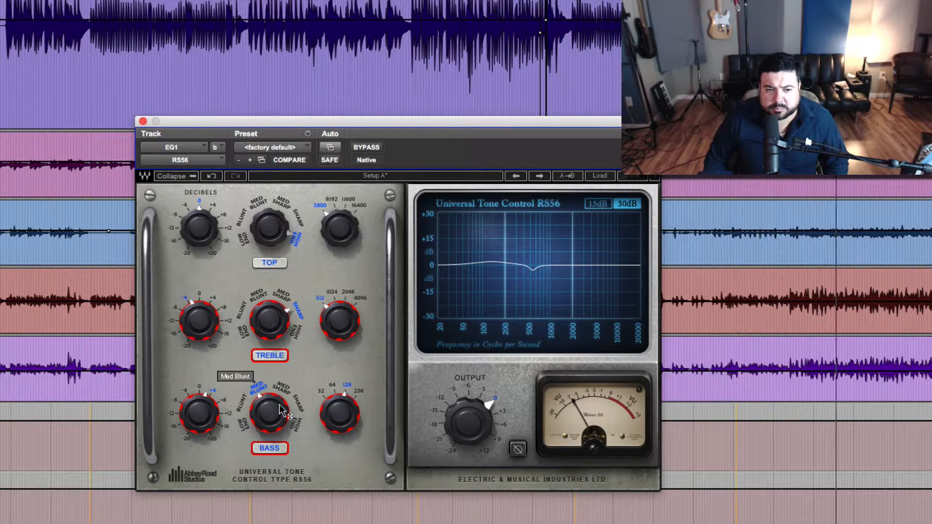
{"action": "left_click", "coordinate": [207, 407]}
{"action": "type", "text": "3"}
{"action": "key", "text": "Return"}
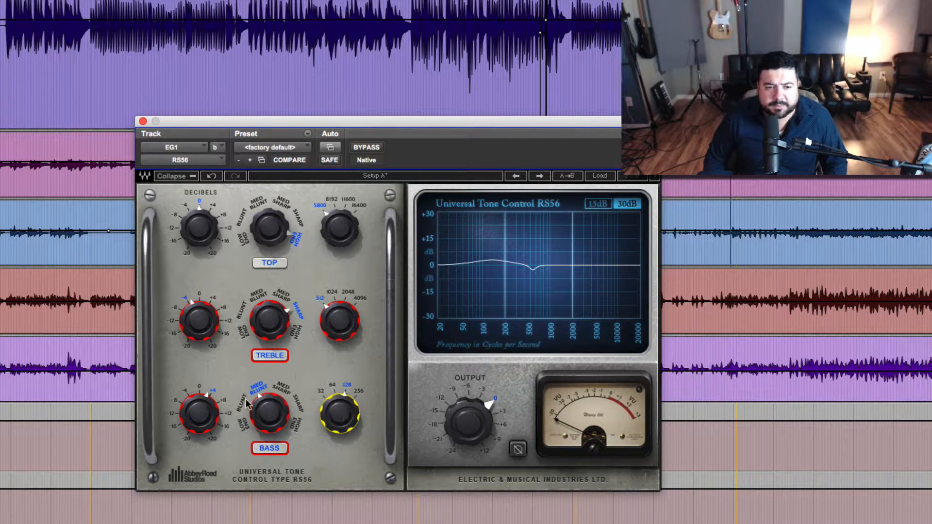
{"action": "left_click", "coordinate": [208, 416]}
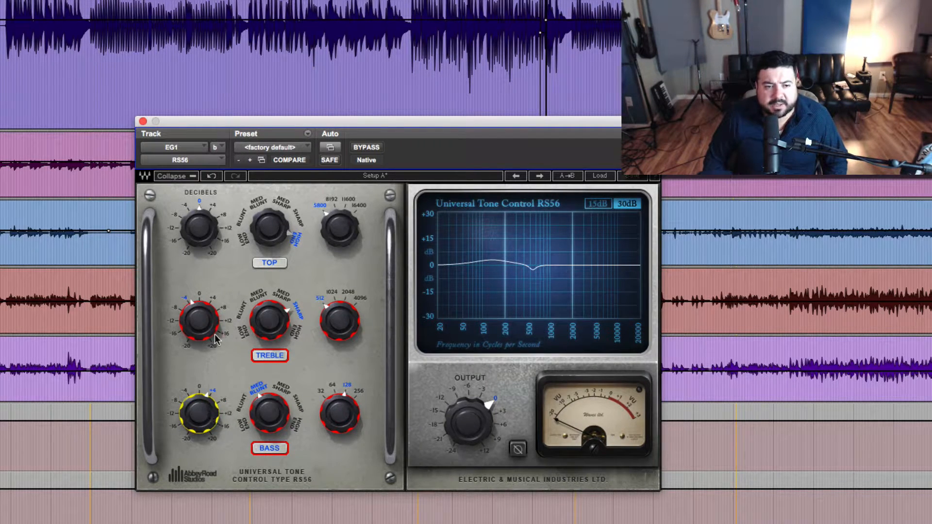
{"action": "left_click", "coordinate": [207, 321]}
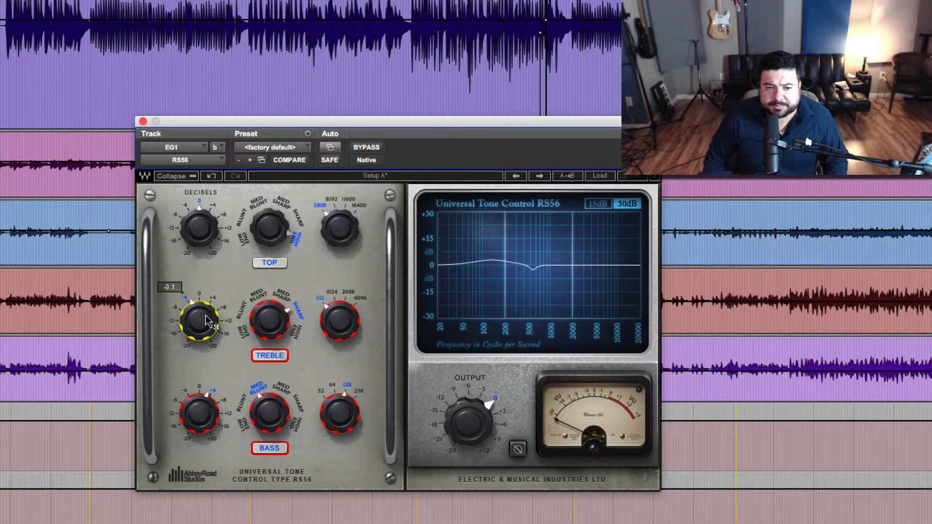
{"action": "left_click", "coordinate": [355, 325]}
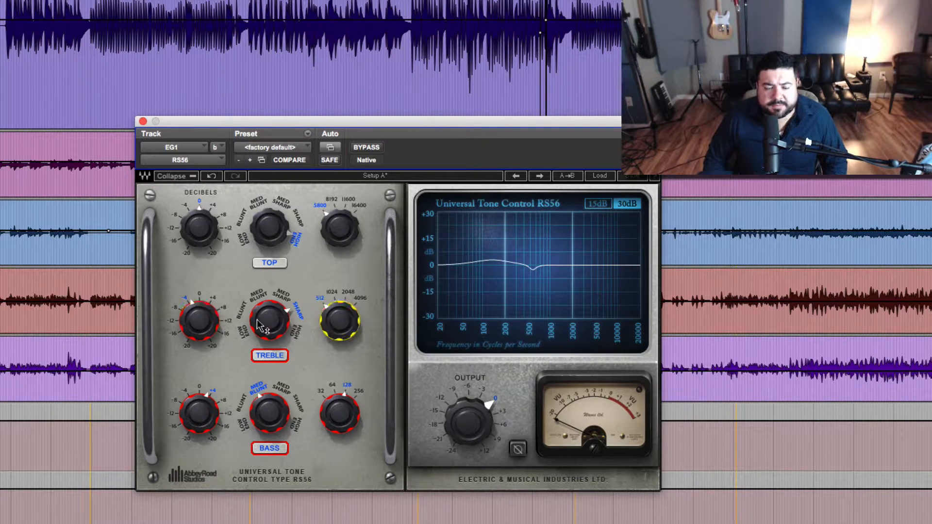
{"action": "left_click", "coordinate": [195, 321]}
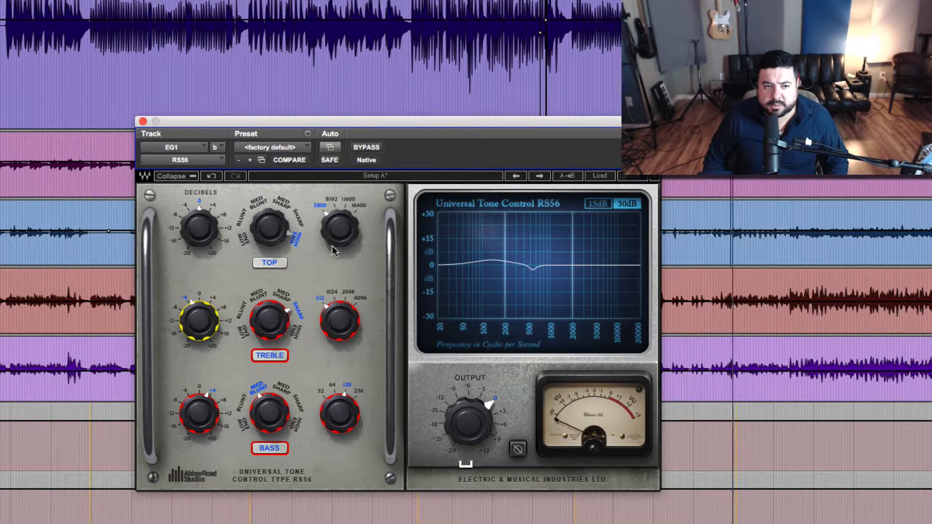
Step: Set the Top band's gain to -3 dB and compare the sound with the equalizer bypassed
{"action": "left_click", "coordinate": [198, 229]}
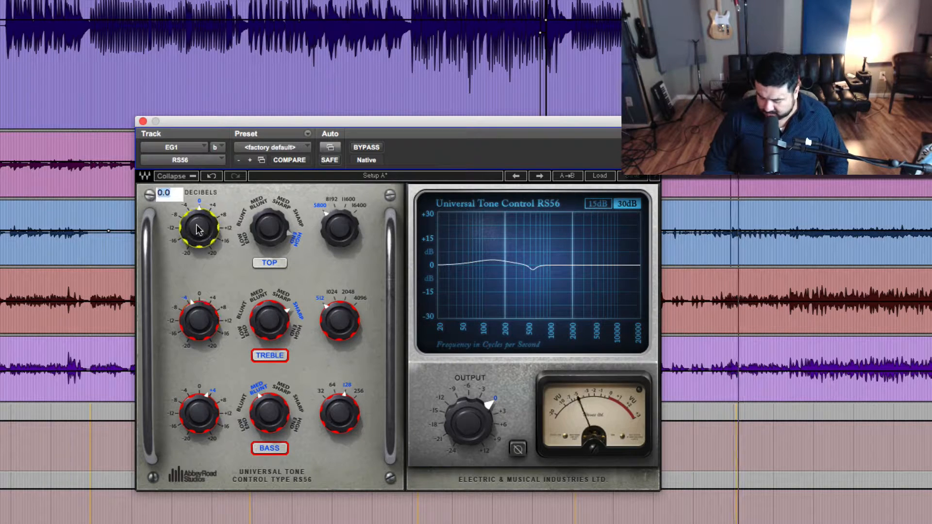
{"action": "type", "text": "-3"}
{"action": "key", "text": "Return"}
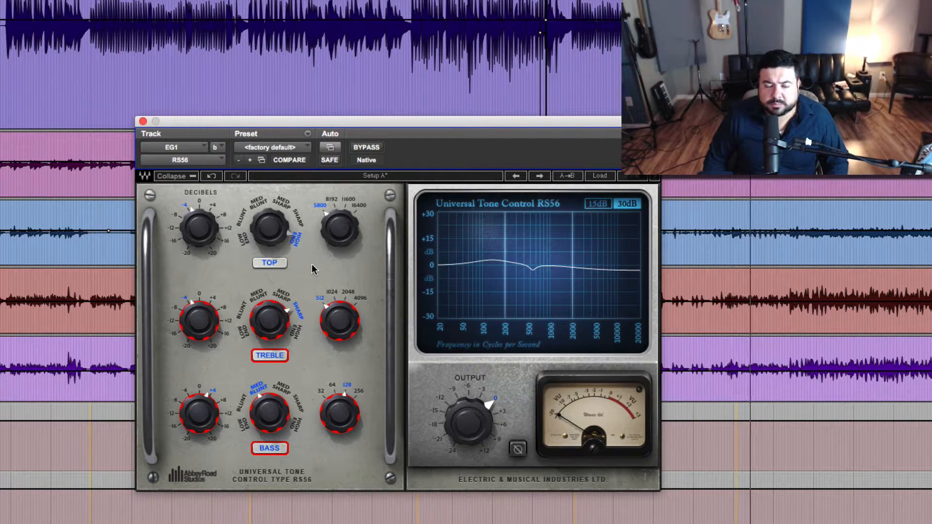
{"action": "left_click", "coordinate": [360, 147]}
{"action": "left_click", "coordinate": [359, 149]}
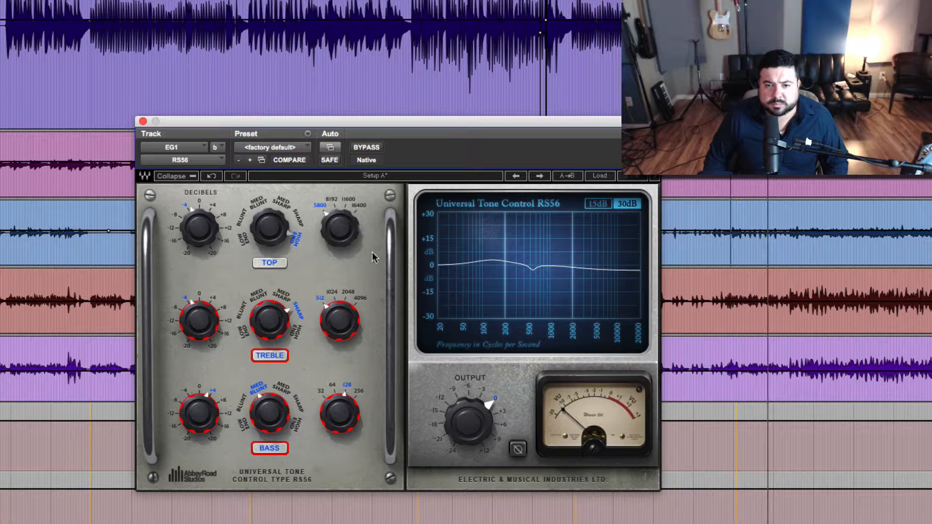
Step: Set the Top band to the Med Blunt curve at 8192 with a 5 dB cut, and compare against bypass
{"action": "left_click", "coordinate": [260, 199]}
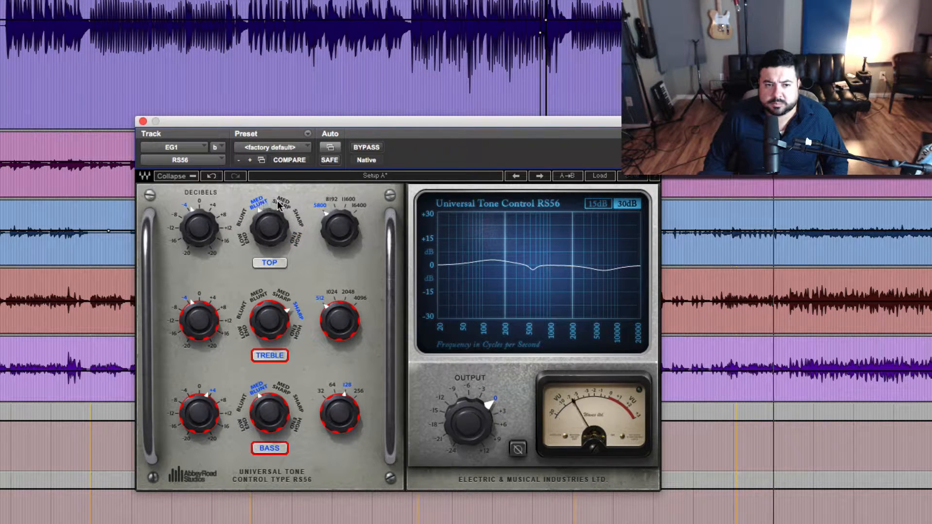
{"action": "left_click_drag", "start_coordinate": [343, 226], "coordinate": [343, 223]}
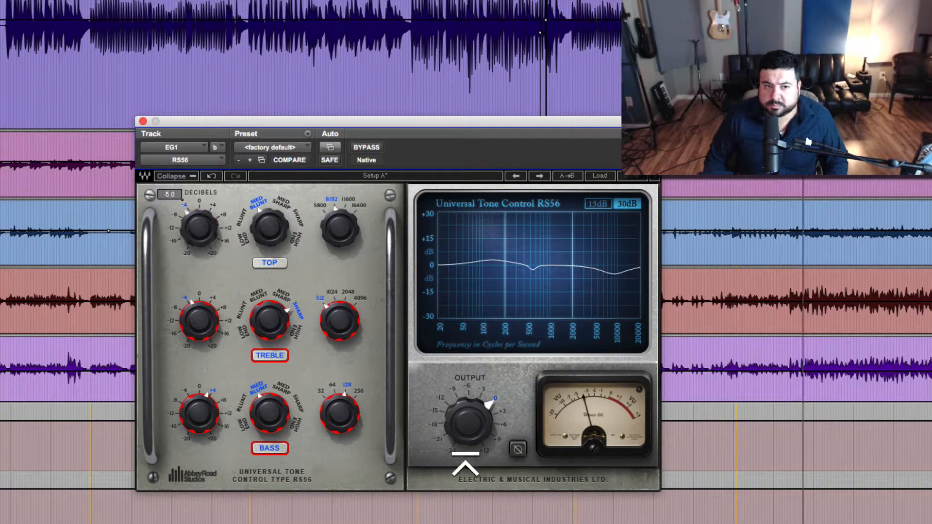
{"action": "left_click", "coordinate": [368, 144]}
{"action": "left_click", "coordinate": [368, 147]}
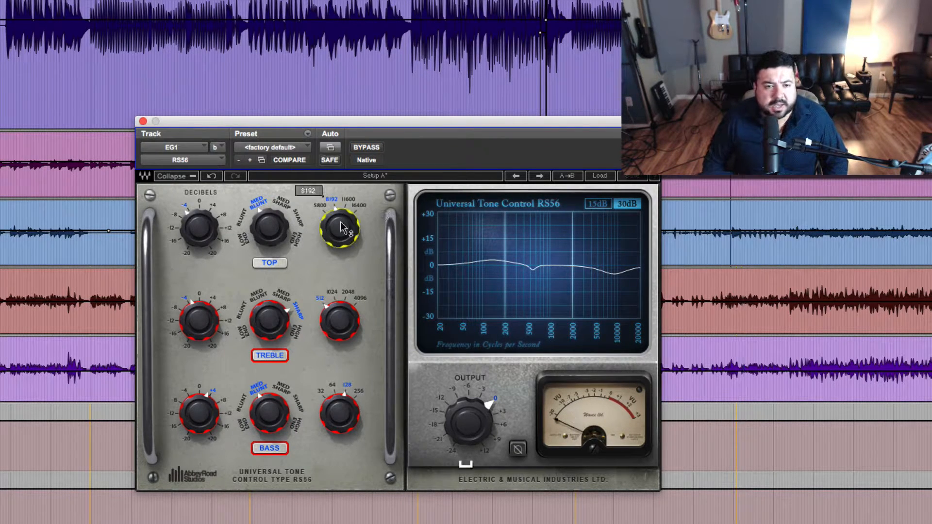
{"action": "left_click", "coordinate": [186, 228]}
{"action": "left_click", "coordinate": [272, 234]}
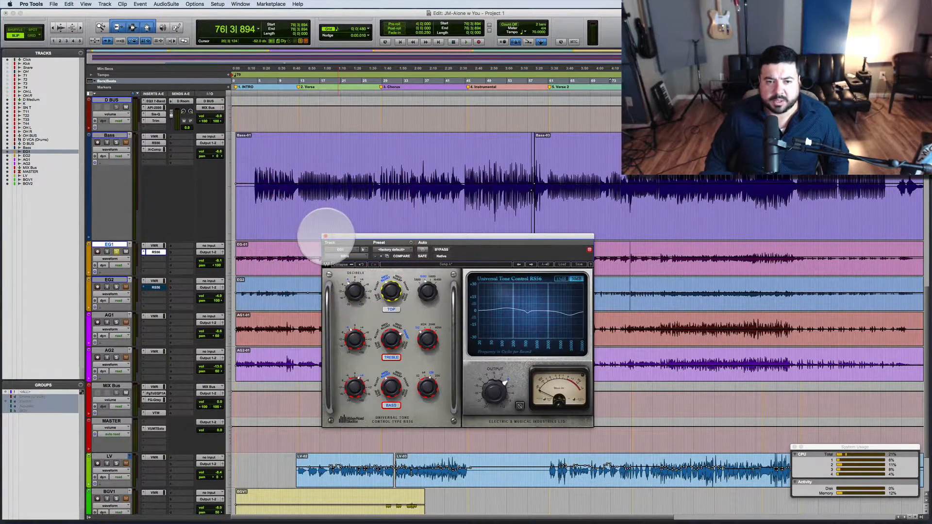
Step: Solo EG2 along with EG1 and place the RS56 windows of both tracks side by side
{"action": "left_click_drag", "start_coordinate": [363, 236], "coordinate": [276, 154]}
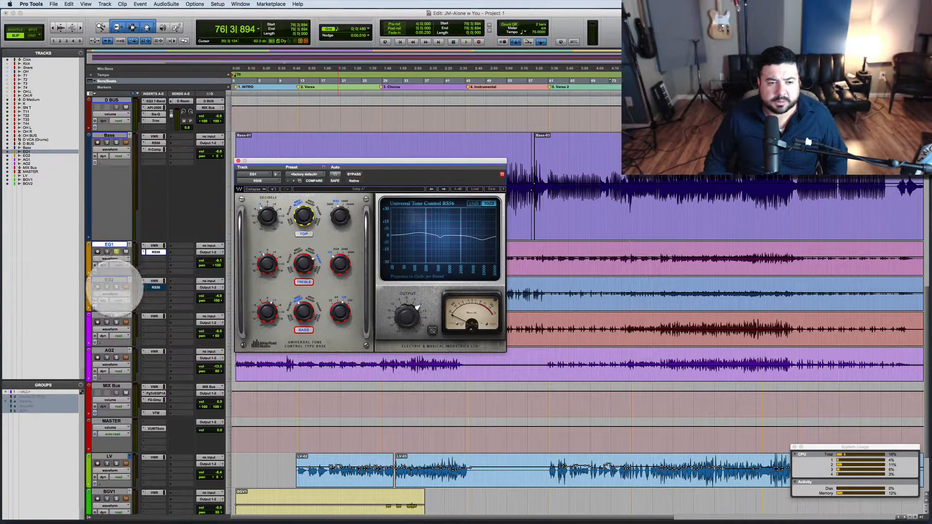
{"action": "left_click", "coordinate": [116, 287]}
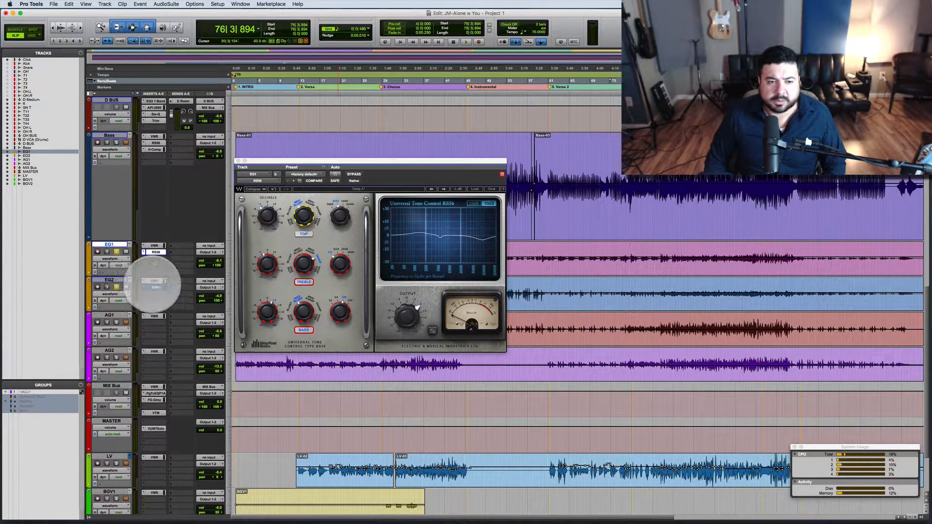
{"action": "left_click", "coordinate": [155, 287], "text": "super"}
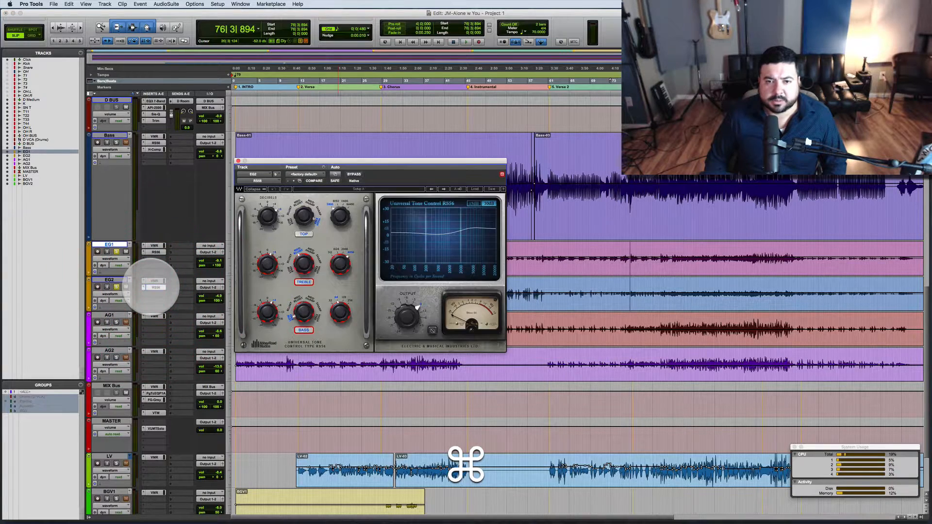
{"action": "left_click_drag", "start_coordinate": [455, 162], "coordinate": [720, 167]}
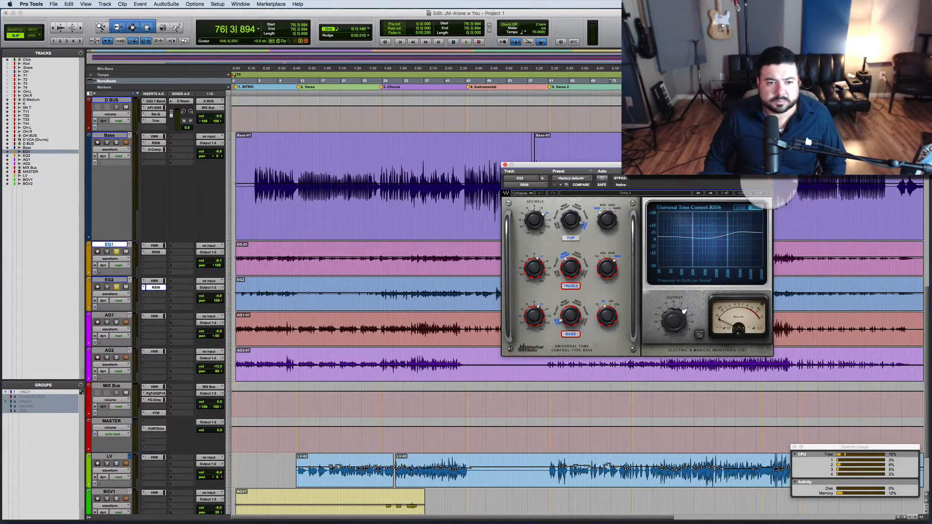
{"action": "left_click", "coordinate": [156, 252]}
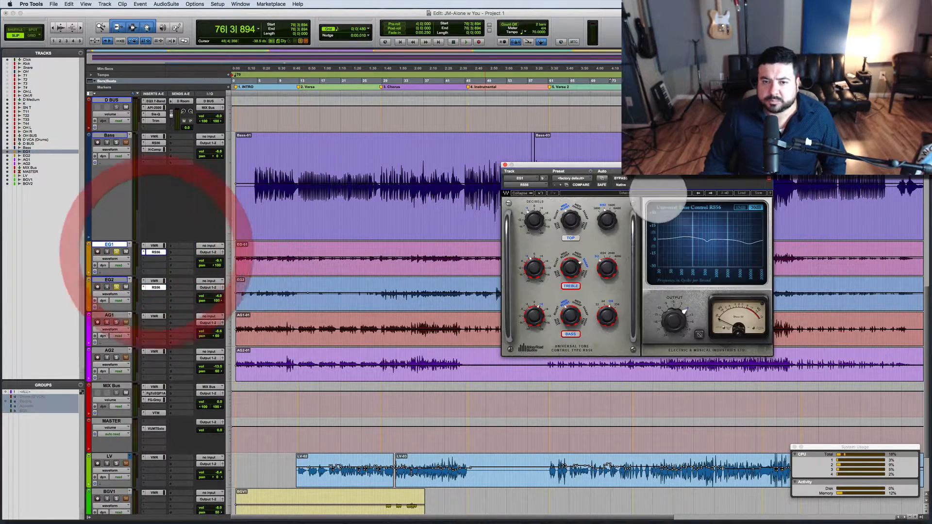
{"action": "left_click_drag", "start_coordinate": [636, 165], "coordinate": [378, 158]}
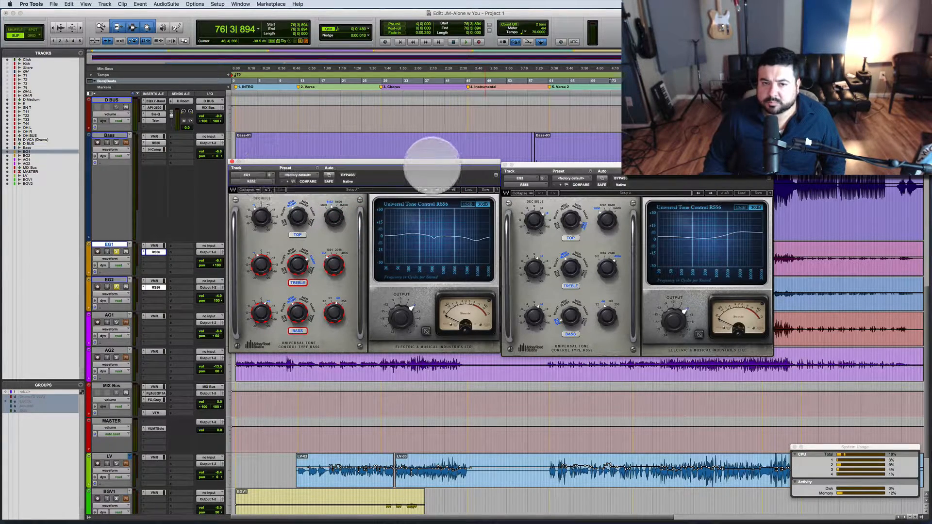
{"action": "left_click_drag", "start_coordinate": [433, 163], "coordinate": [433, 172]}
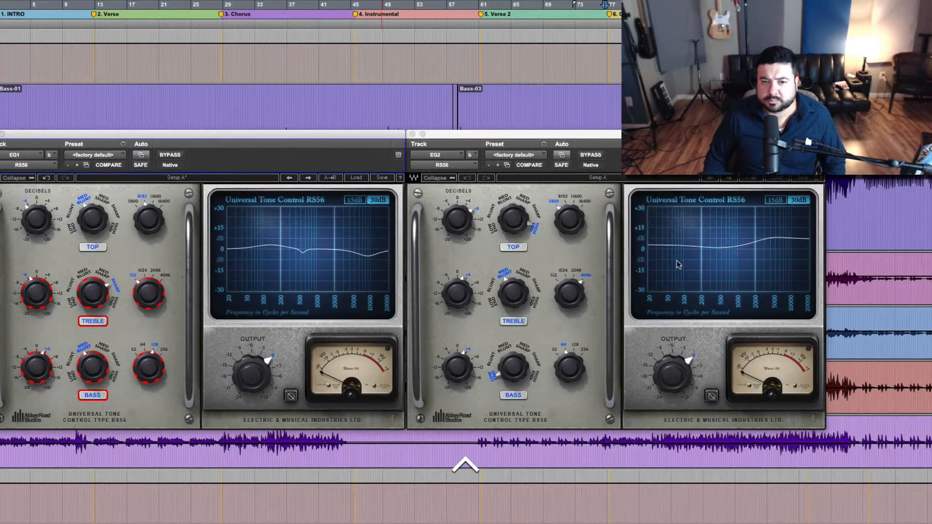
Step: Reset the Top, Treble and Bass gains of EG2's RS56 to 0 dB
{"action": "left_click", "coordinate": [448, 222]}
{"action": "type", "text": "0"}
{"action": "key", "text": "Return"}
{"action": "double_click", "coordinate": [452, 294]}
{"action": "type", "text": "0"}
{"action": "key", "text": "Return"}
{"action": "double_click", "coordinate": [450, 375]}
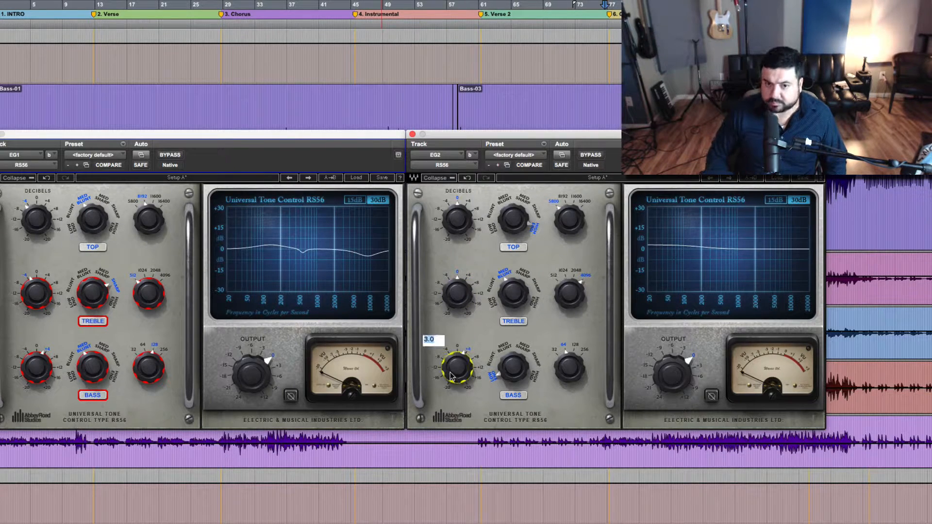
{"action": "type", "text": "0"}
{"action": "key", "text": "Return"}
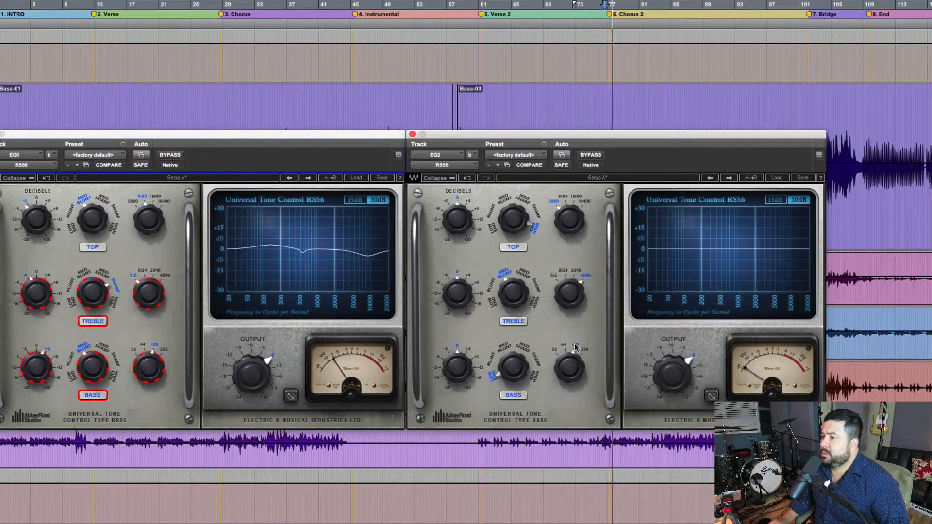
Step: Set EG2's Bass band to an 8 dB cut at 128 and play the session
{"action": "double_click", "coordinate": [456, 367]}
{"action": "type", "text": "-8"}
{"action": "key", "text": "Return"}
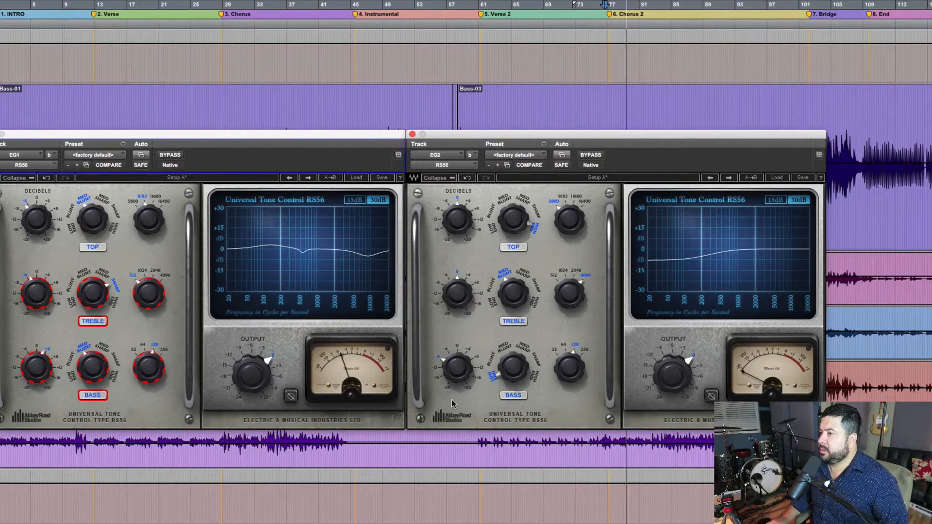
{"action": "key", "text": "space"}
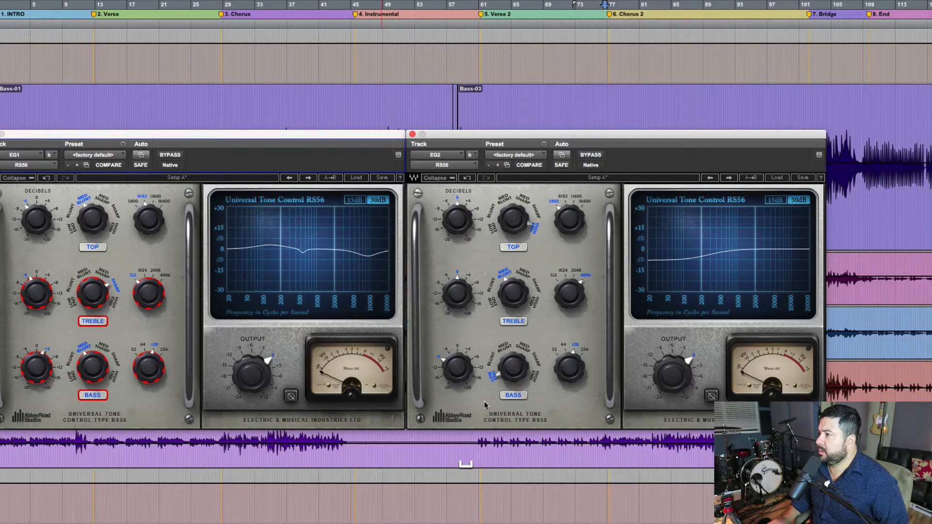
Step: Compare EG2's Bass band on and off, audition the Blunt, Med Sharp, Sharp and High End curves, and return it to Low End
{"action": "left_click", "coordinate": [514, 395]}
{"action": "left_click", "coordinate": [514, 396]}
{"action": "left_click", "coordinate": [492, 360]}
{"action": "left_click", "coordinate": [523, 347]}
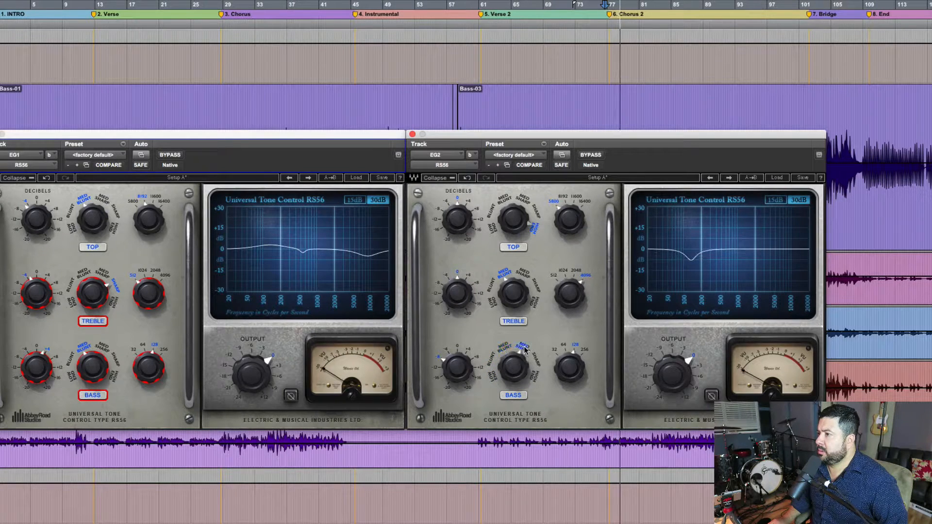
{"action": "left_click", "coordinate": [537, 361]}
{"action": "left_click", "coordinate": [535, 376]}
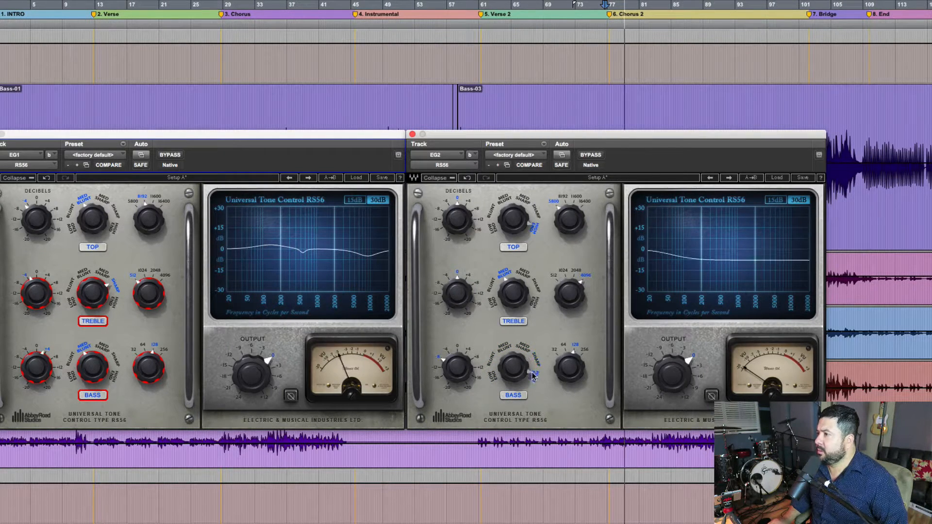
{"action": "left_click", "coordinate": [495, 376]}
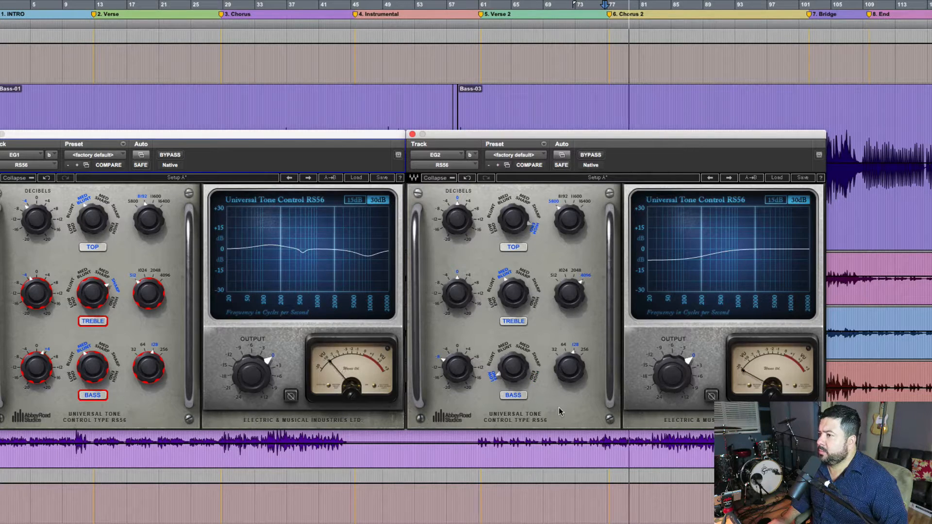
Step: Deepen EG2's Bass band cut to about 11.5 dB and compare the sound with the band switched off
{"action": "mouse_move", "coordinate": [452, 370]}
{"action": "left_mouse_down"}
{"action": "mouse_move", "coordinate": [454, 381]}
{"action": "mouse_move", "coordinate": [453, 367]}
{"action": "left_mouse_up"}
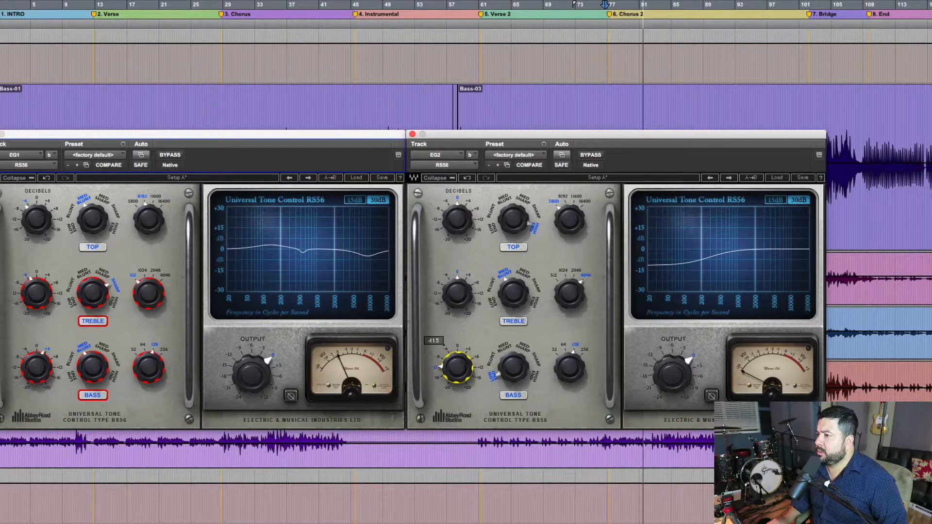
{"action": "left_click", "coordinate": [511, 395]}
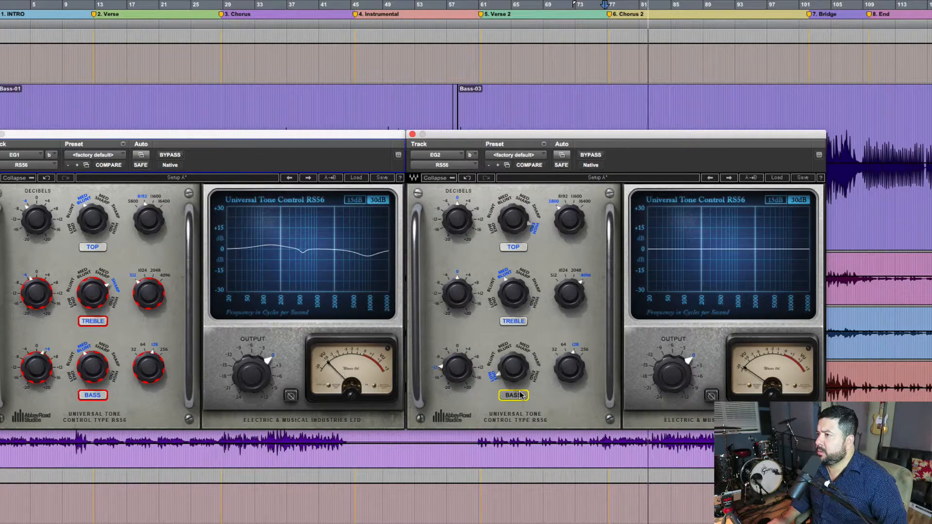
{"action": "left_click", "coordinate": [520, 395]}
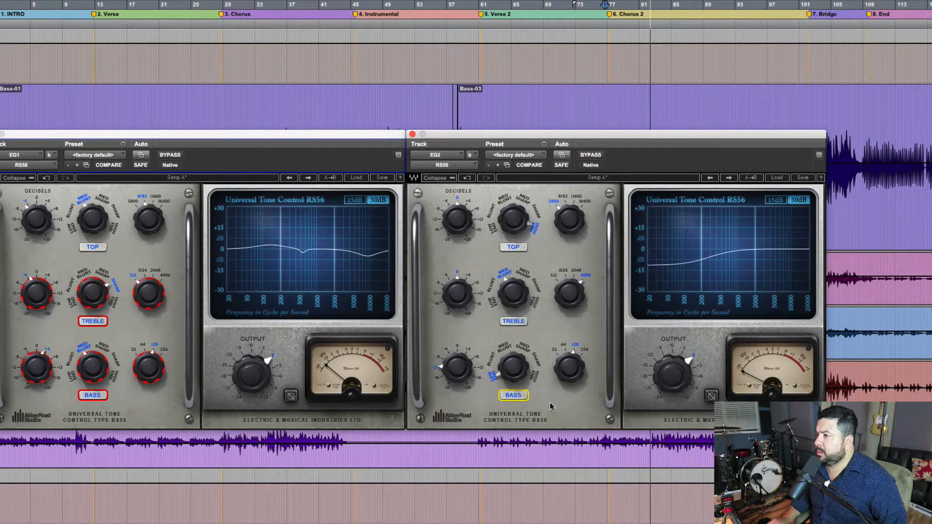
Step: Set EG2's RS56 output to 2 dB and compare the sound with the Bass band on and off
{"action": "left_click", "coordinate": [672, 378]}
{"action": "type", "text": "2"}
{"action": "key", "text": "Return"}
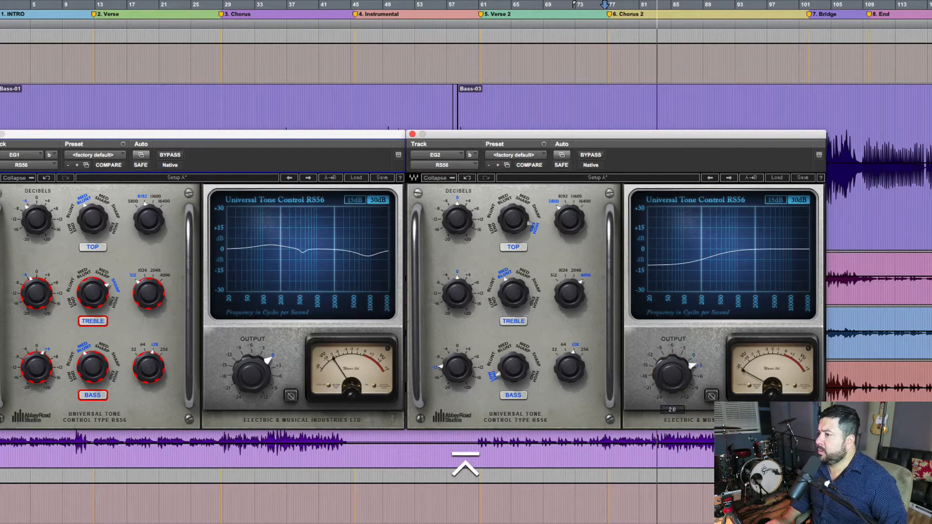
{"action": "left_click", "coordinate": [509, 395]}
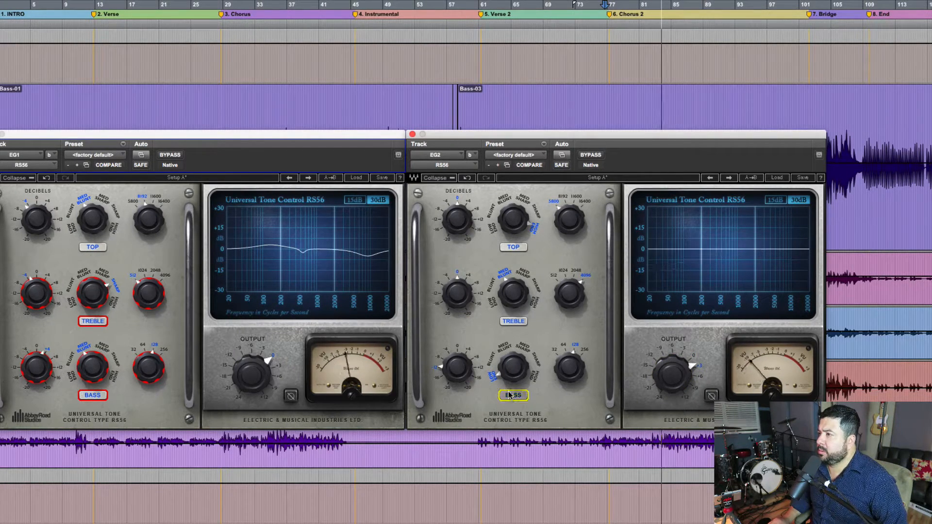
{"action": "left_click", "coordinate": [509, 395]}
{"action": "left_click", "coordinate": [509, 395]}
{"action": "left_click", "coordinate": [518, 397]}
{"action": "left_click", "coordinate": [516, 396]}
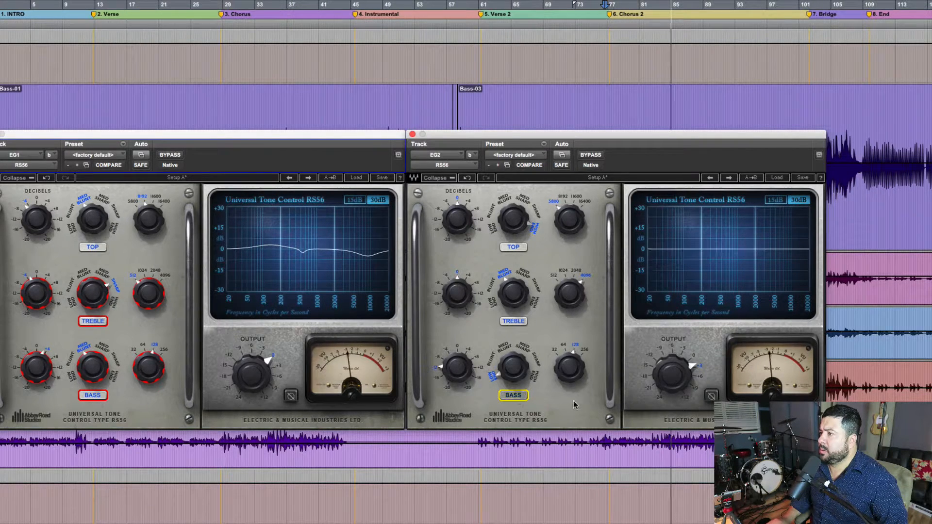
{"action": "left_click", "coordinate": [519, 395]}
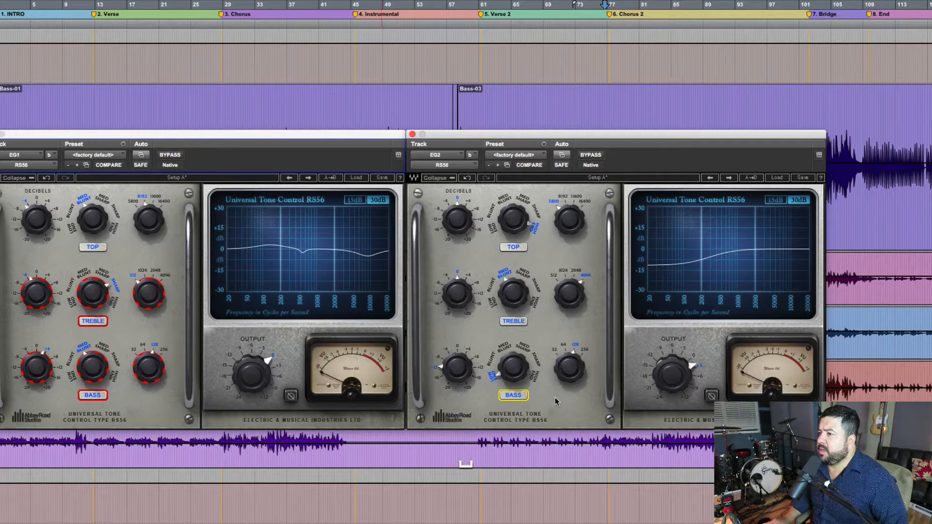
{"action": "mouse_move", "coordinate": [461, 370]}
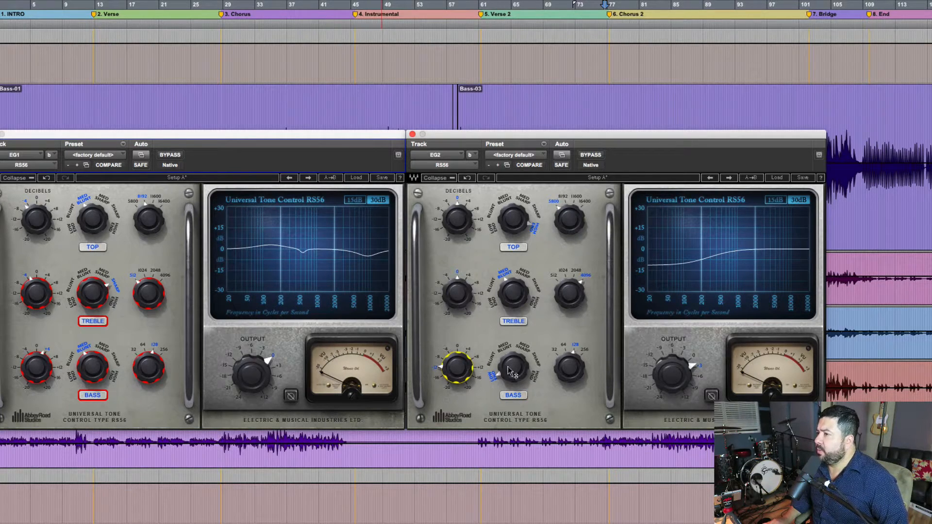
{"action": "mouse_move", "coordinate": [564, 371]}
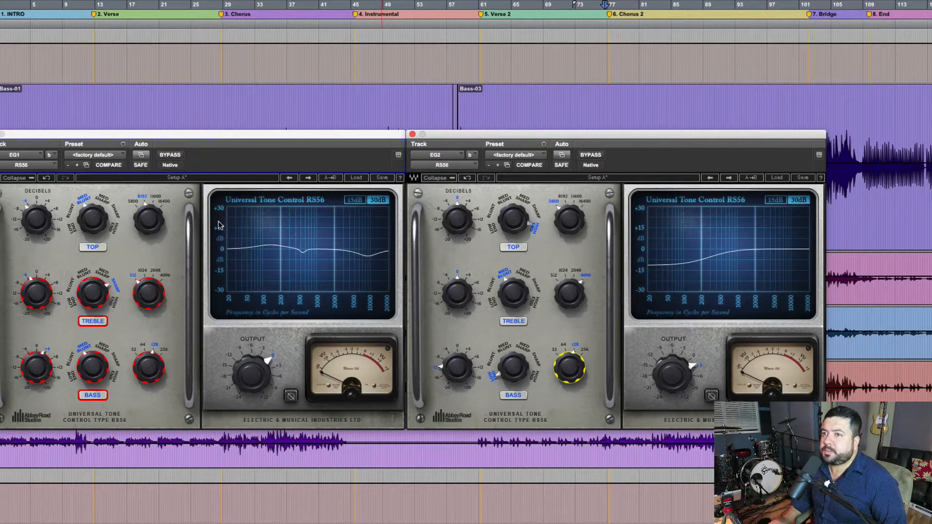
Step: Check EG1's Top band settings and set EG2's Top band to a 5 dB boost at 8192 with the Med Sharp curve
{"action": "left_click", "coordinate": [34, 227]}
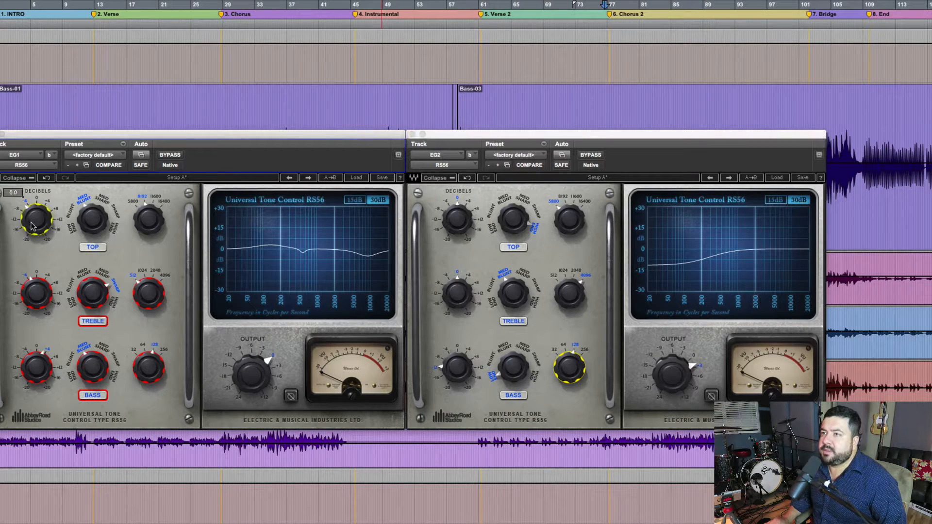
{"action": "left_click", "coordinate": [158, 219]}
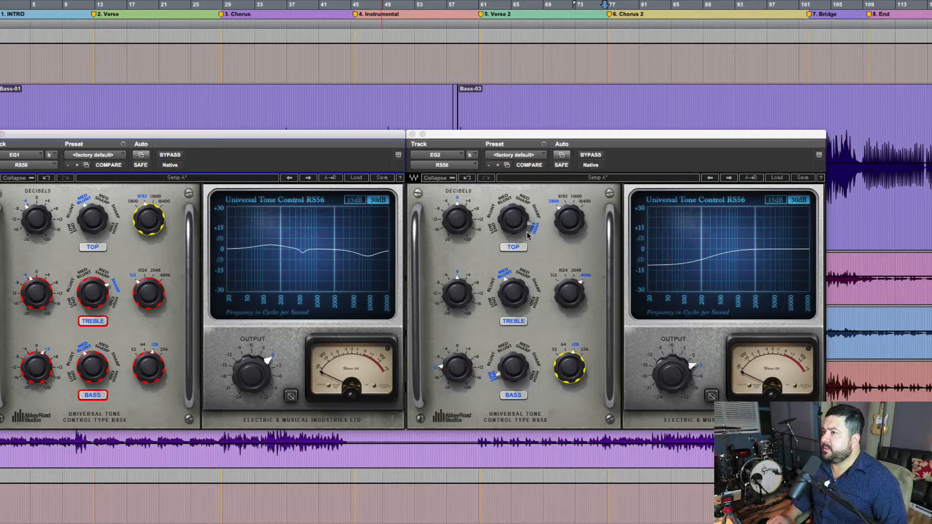
{"action": "left_click", "coordinate": [462, 223]}
{"action": "type", "text": "5"}
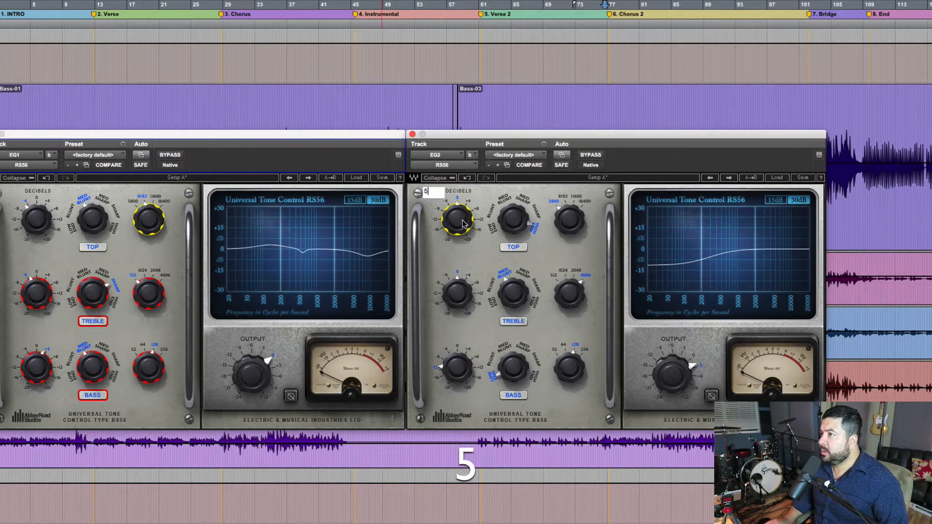
{"action": "key", "text": "Return"}
{"action": "left_click", "coordinate": [563, 196]}
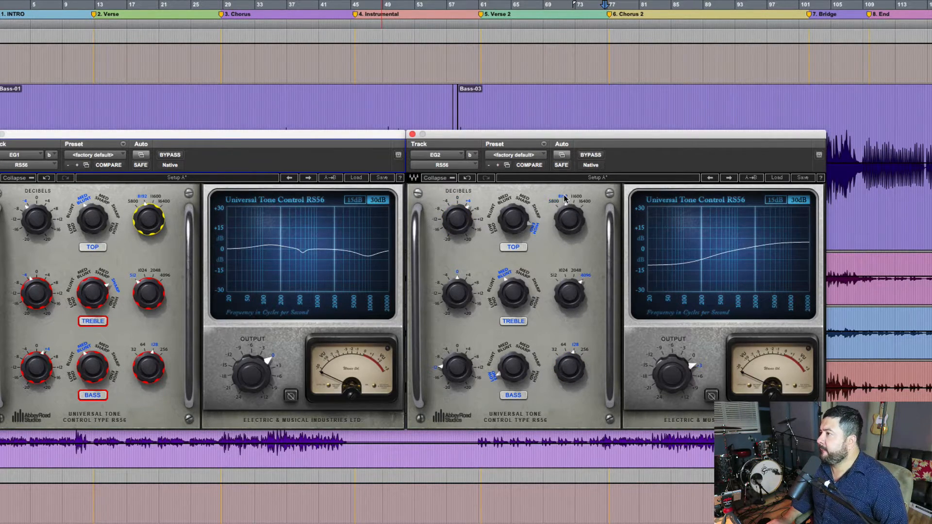
{"action": "left_click", "coordinate": [503, 200]}
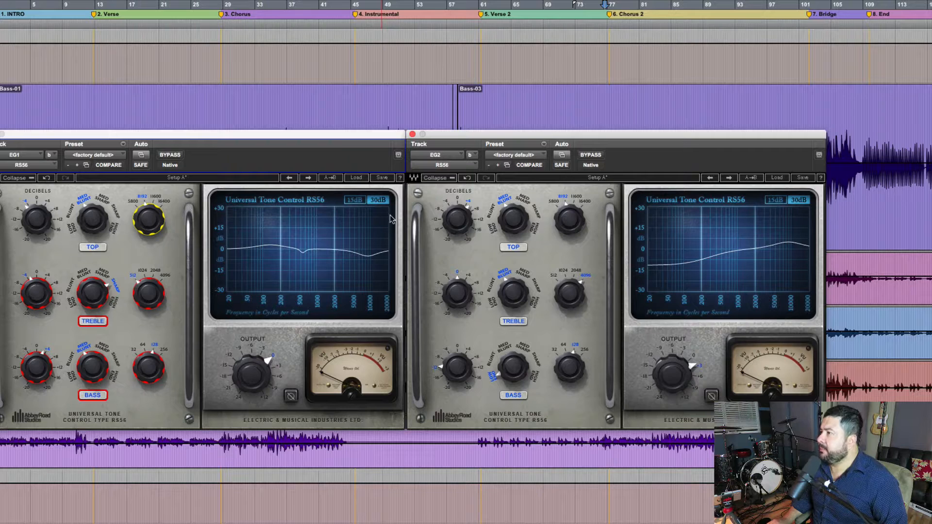
{"action": "left_click", "coordinate": [490, 213]}
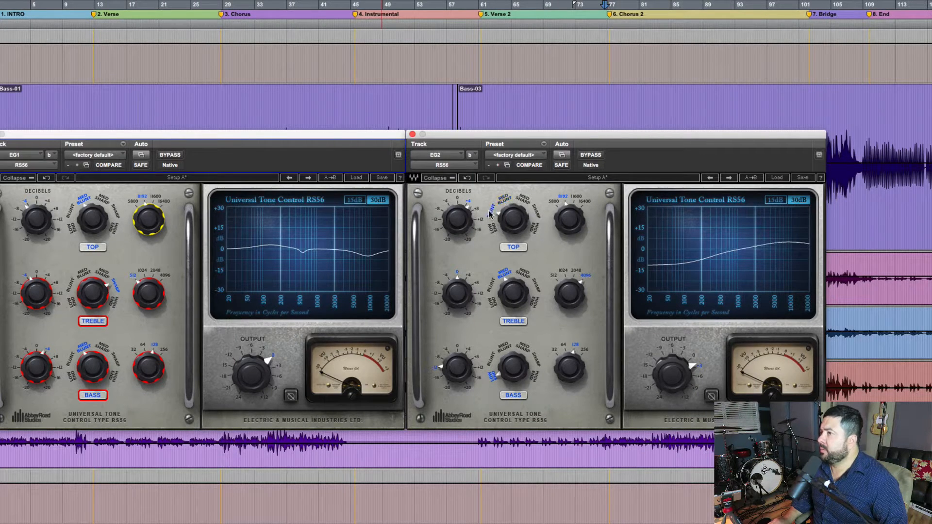
{"action": "left_click", "coordinate": [500, 204]}
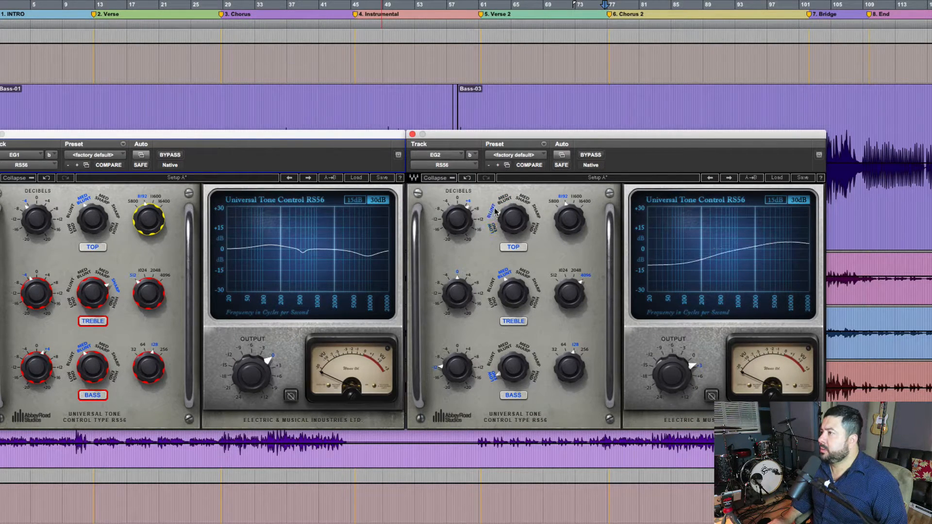
{"action": "left_click", "coordinate": [523, 201]}
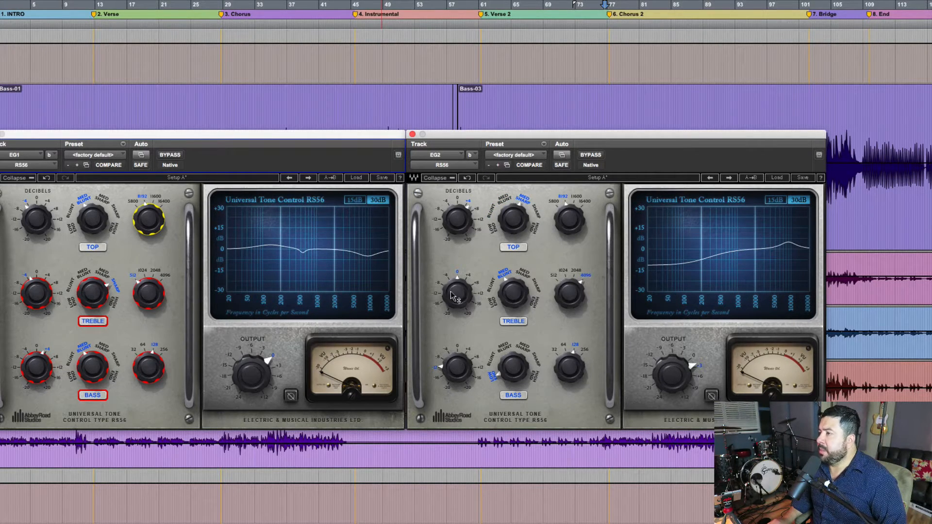
Step: Set EG2's Treble band to a 2 dB boost at 1024 with the Med Sharp curve
{"action": "mouse_move", "coordinate": [457, 292]}
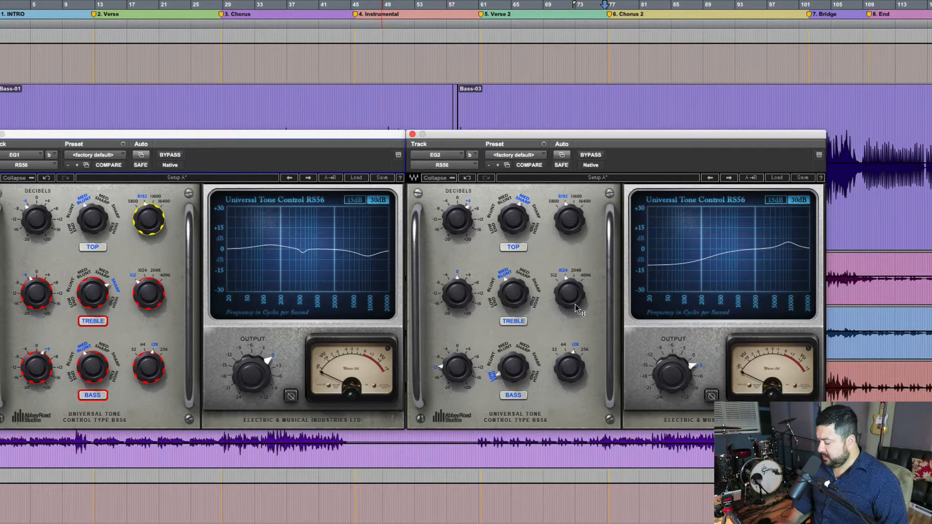
{"action": "double_click", "coordinate": [461, 293]}
{"action": "type", "text": "2"}
{"action": "key", "text": "Return"}
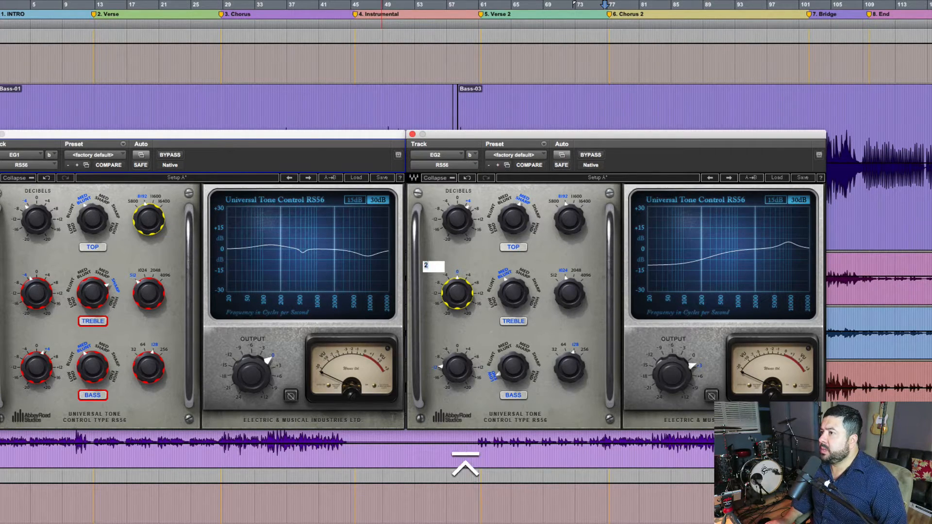
{"action": "left_click", "coordinate": [521, 274]}
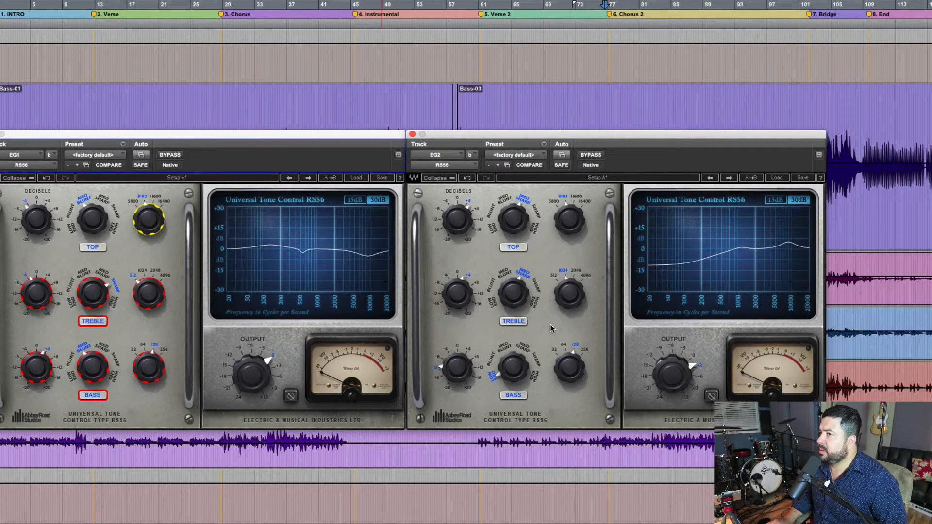
Step: Play from Chorus 2 and compare EG2's sound with its RS56 equalizer bypassed and active
{"action": "key", "text": "space"}
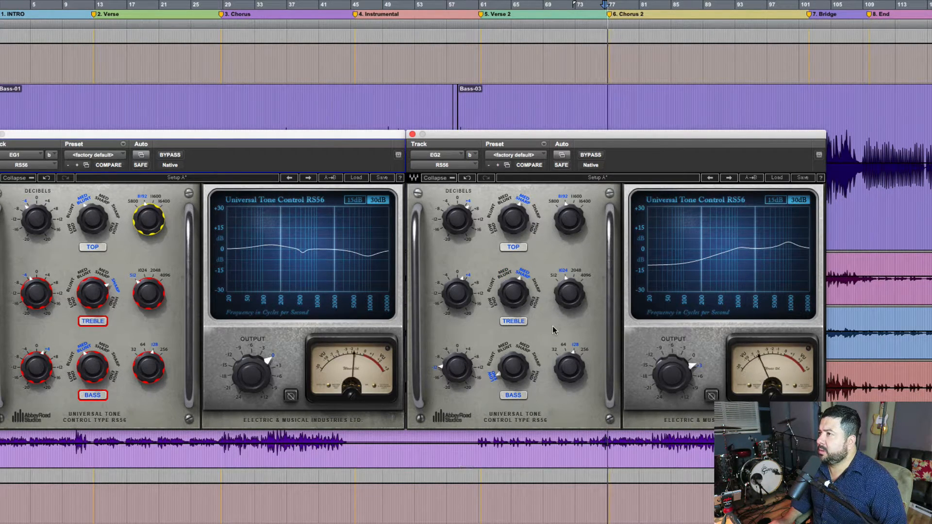
{"action": "left_click", "coordinate": [591, 155]}
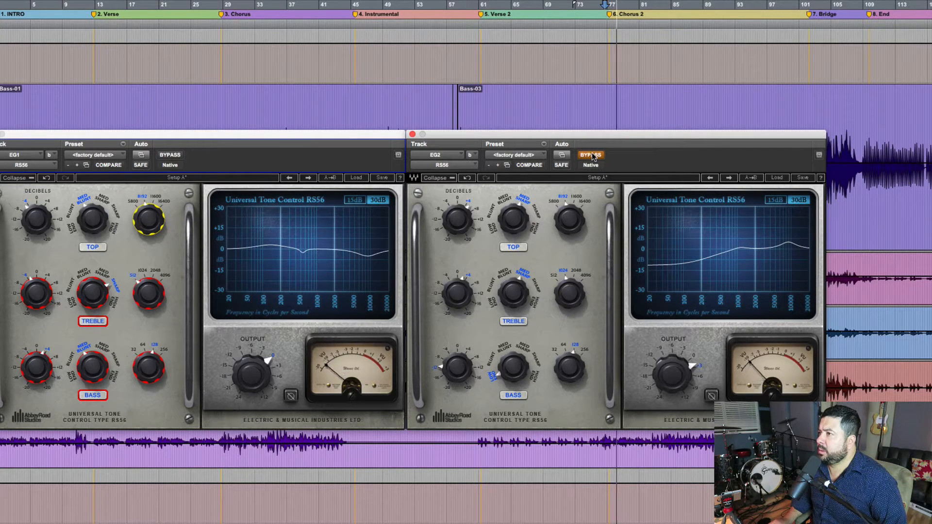
{"action": "left_click", "coordinate": [591, 155]}
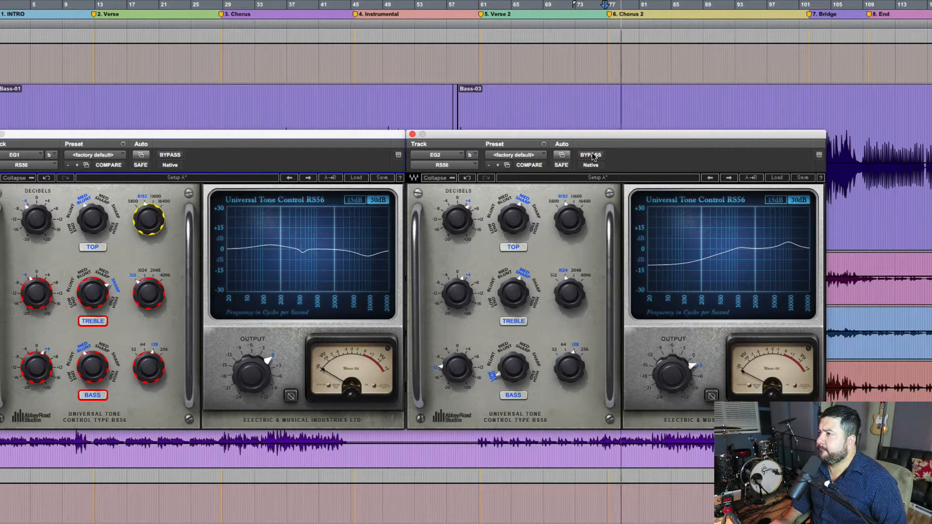
{"action": "left_click", "coordinate": [591, 155]}
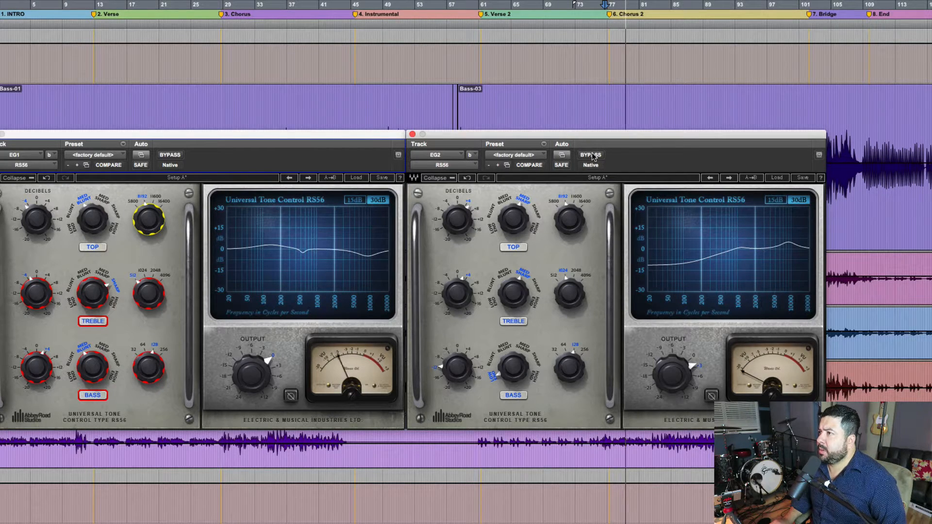
{"action": "left_click", "coordinate": [591, 155]}
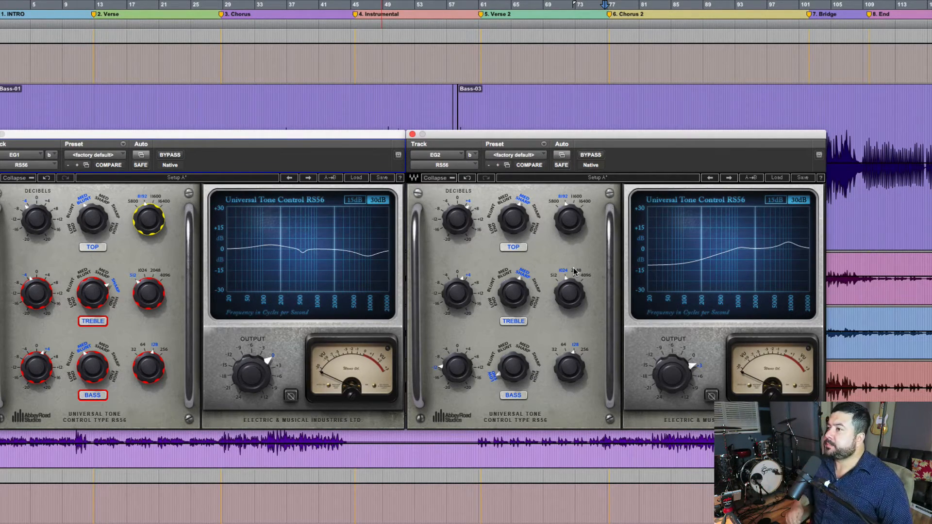
Step: Play Chorus 2 and compare the guitars with the RS56 equalizers on both EG1 and EG2 bypassed and active
{"action": "key", "text": "space"}
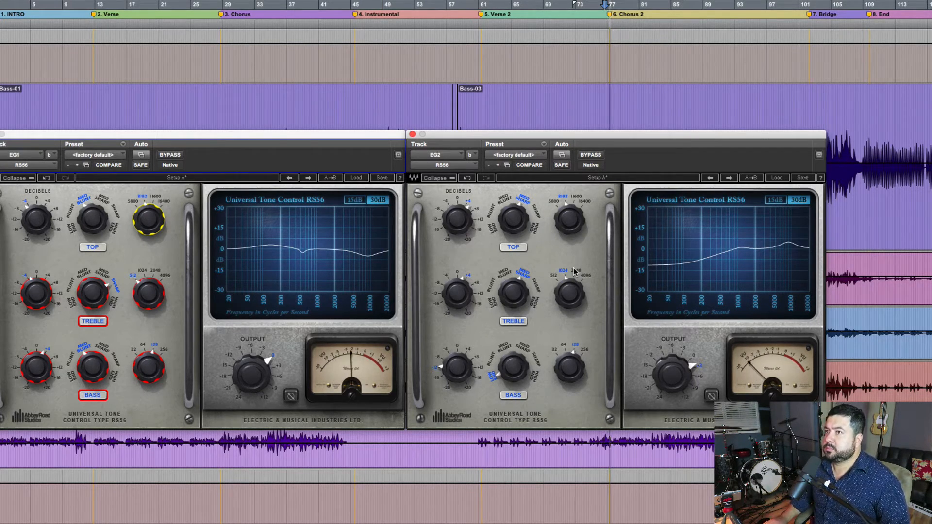
{"action": "left_click", "coordinate": [171, 155]}
{"action": "left_click", "coordinate": [589, 155]}
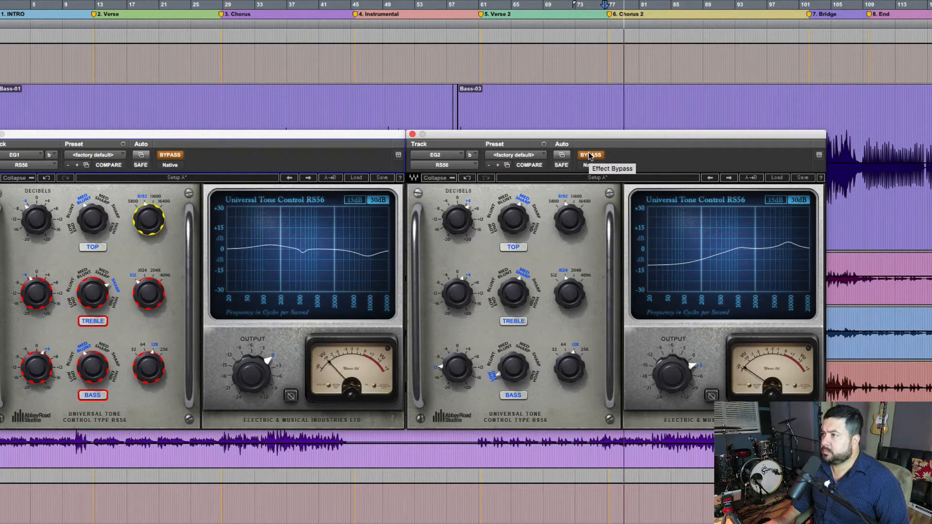
{"action": "left_click", "coordinate": [589, 155]}
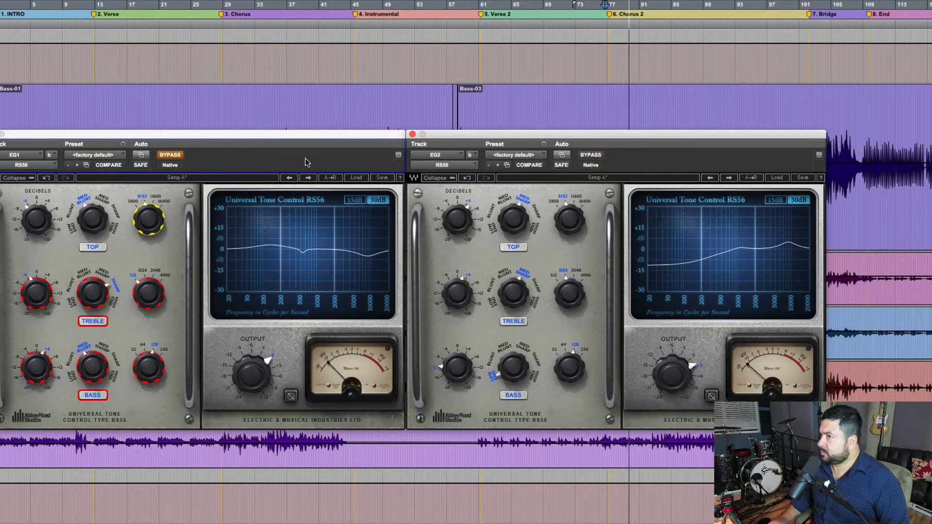
{"action": "left_click", "coordinate": [168, 156]}
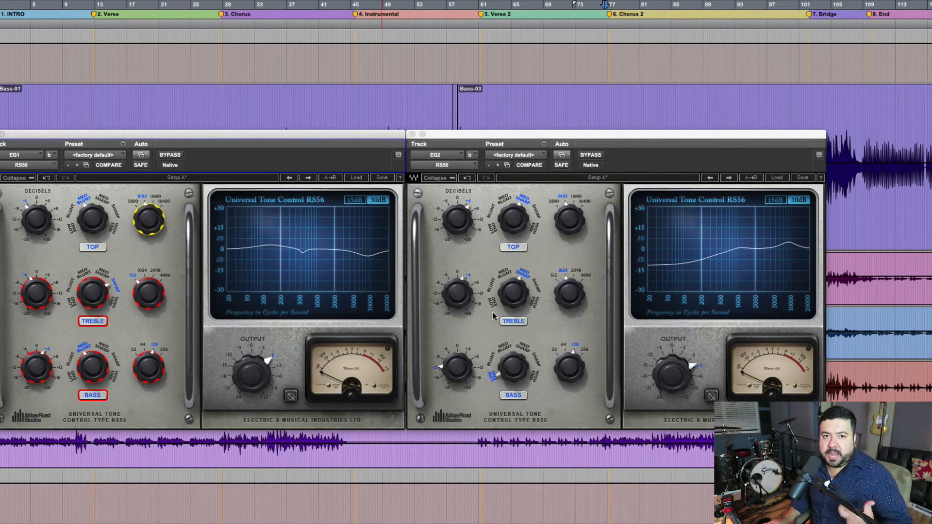
Step: Set the boost of EG2's RS56 Top band to 7 dB and listen to it from Chorus 2
{"action": "left_click", "coordinate": [461, 228]}
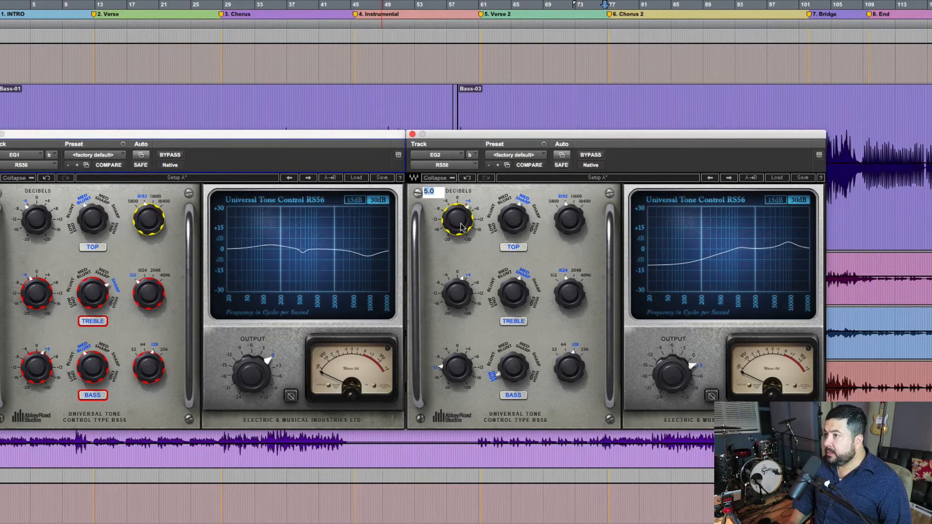
{"action": "type", "text": "7"}
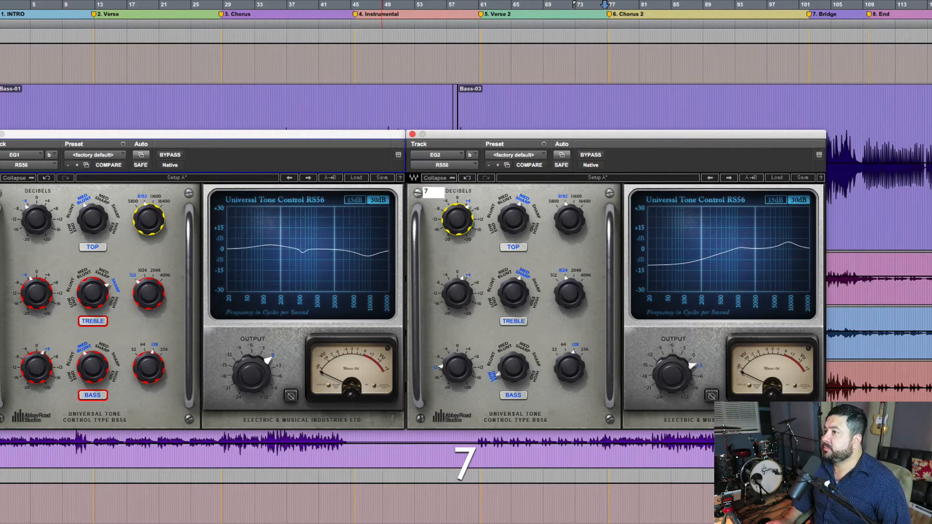
{"action": "key", "text": "Return"}
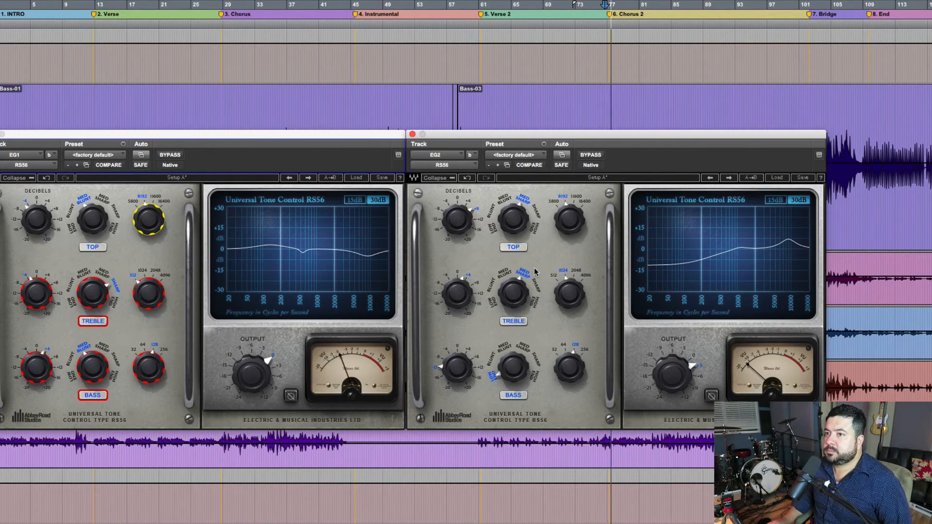
{"action": "scroll", "coordinate": [557, 273], "scroll_direction": "down", "scroll_amount": 5}
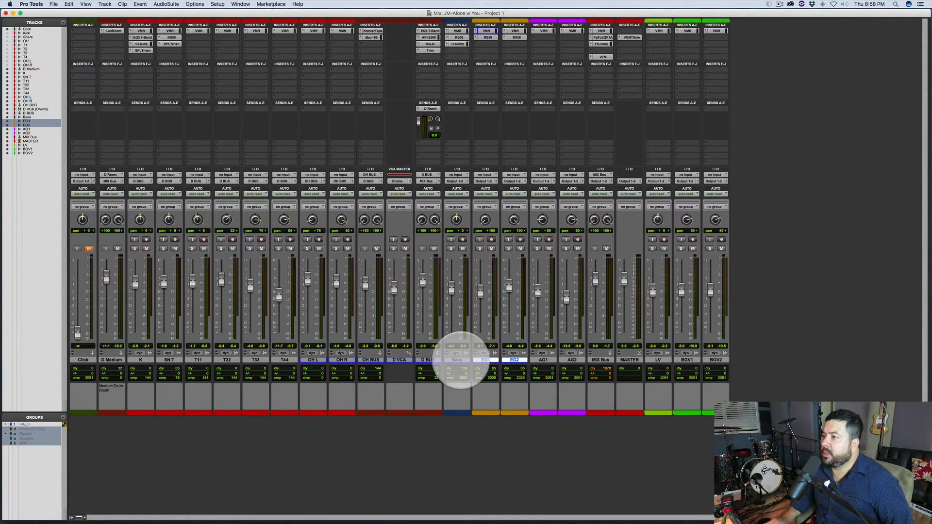
Step: Add Bass to the selected EG1 and EG2 tracks and compare the full mix with all their inserts bypassed and active
{"action": "left_click", "coordinate": [456, 359], "text": "shift"}
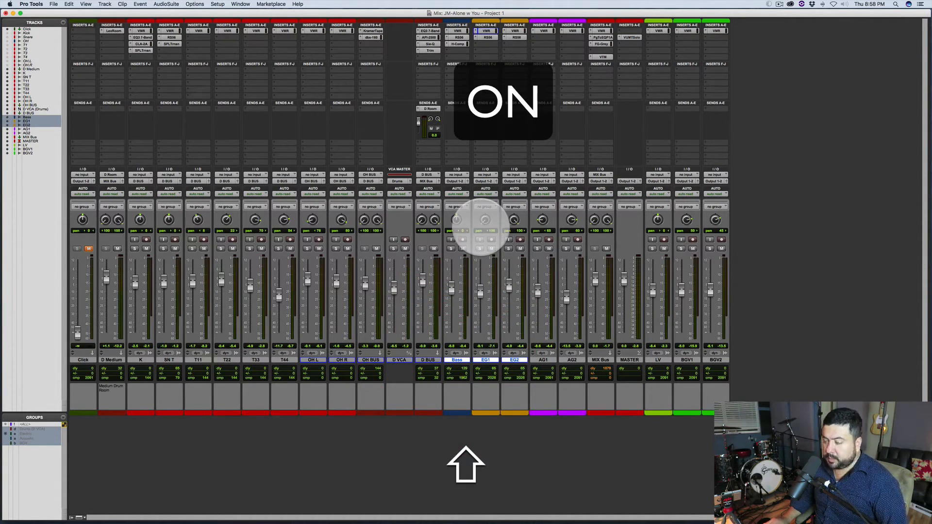
{"action": "key", "text": "shift+i"}
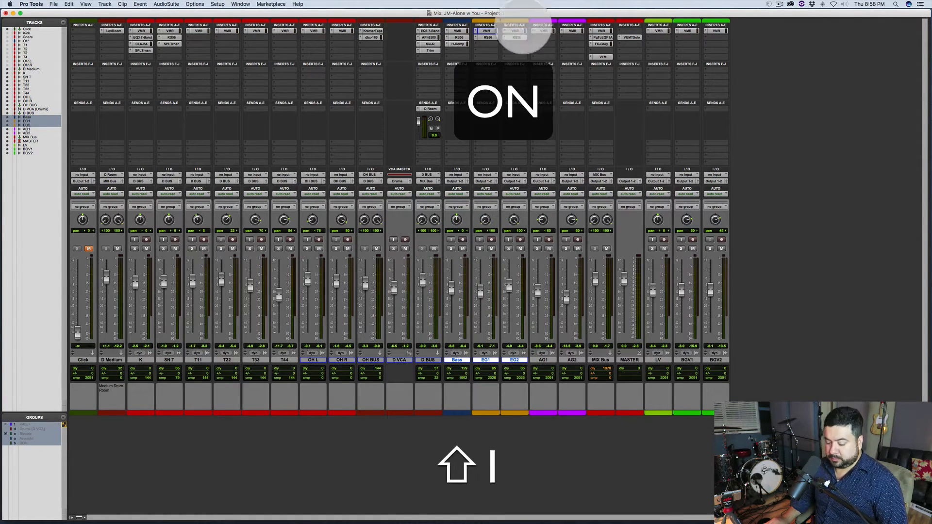
{"action": "key", "text": "shift+2"}
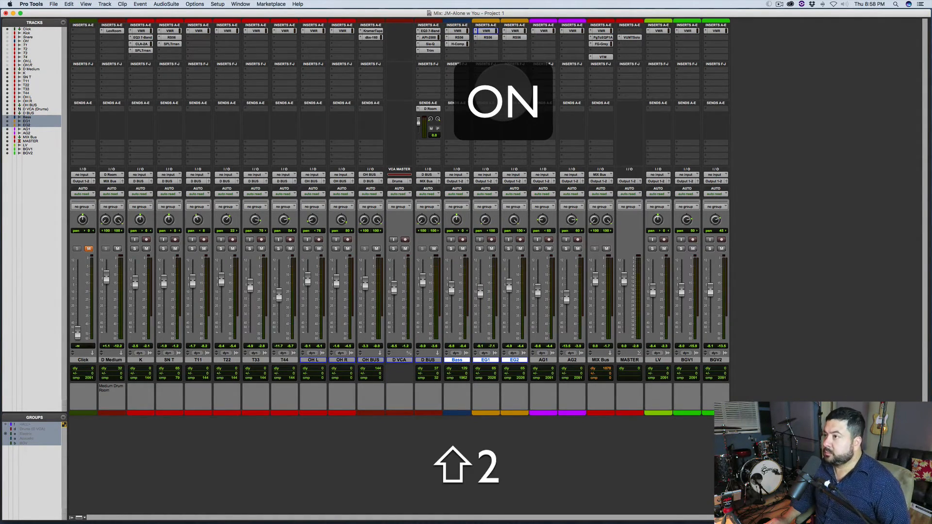
{"action": "key", "text": "shift+space"}
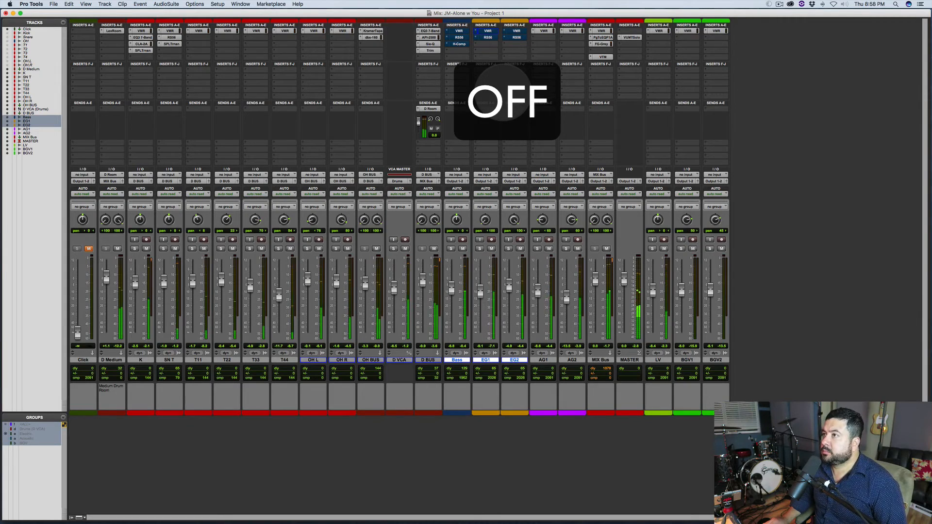
{"action": "key", "text": "shift+2"}
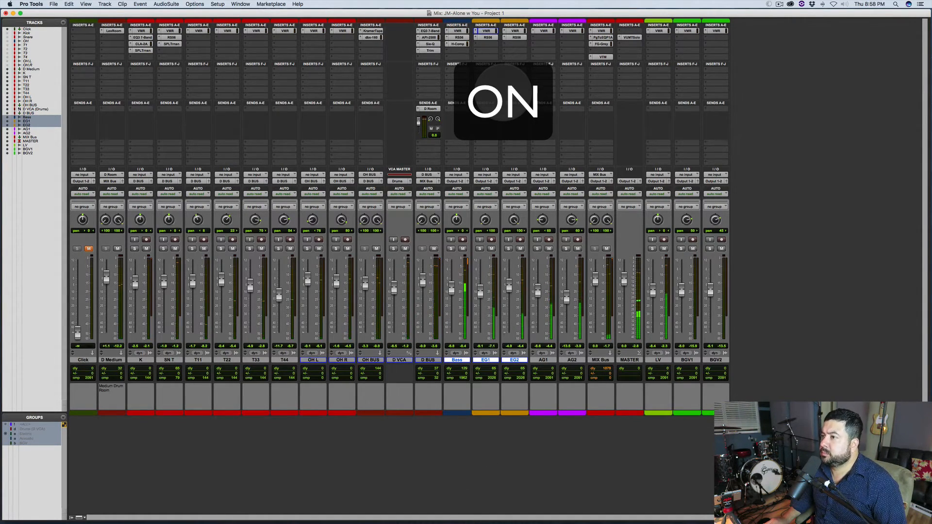
{"action": "key", "text": "shift+2"}
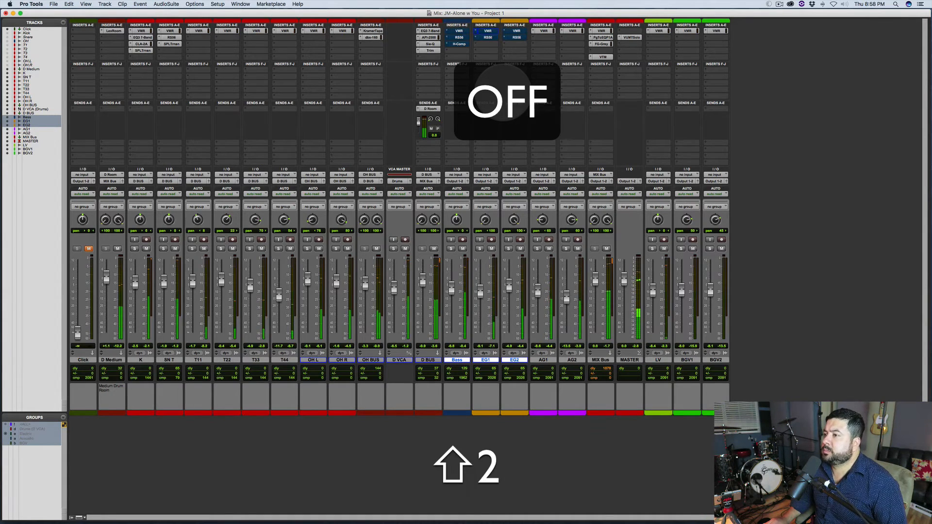
{"action": "key", "text": "shift+2"}
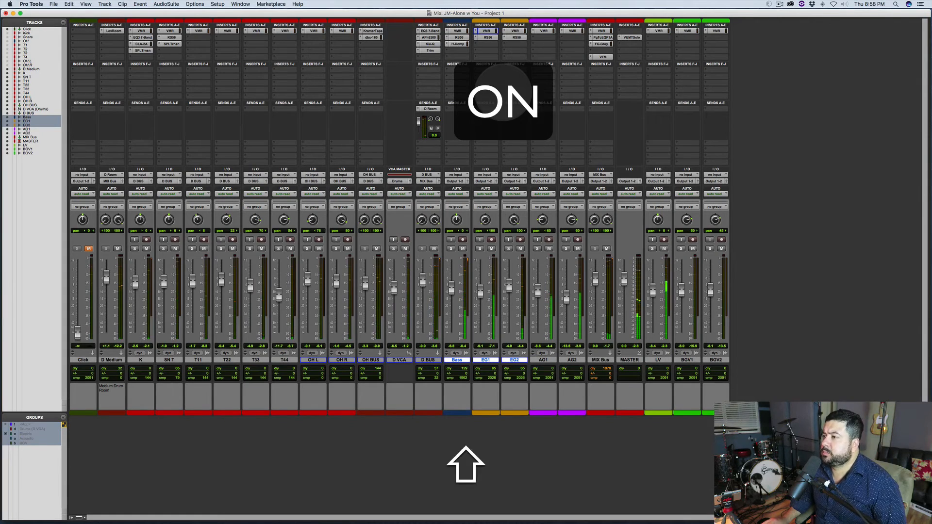
{"action": "key", "text": "shift+2"}
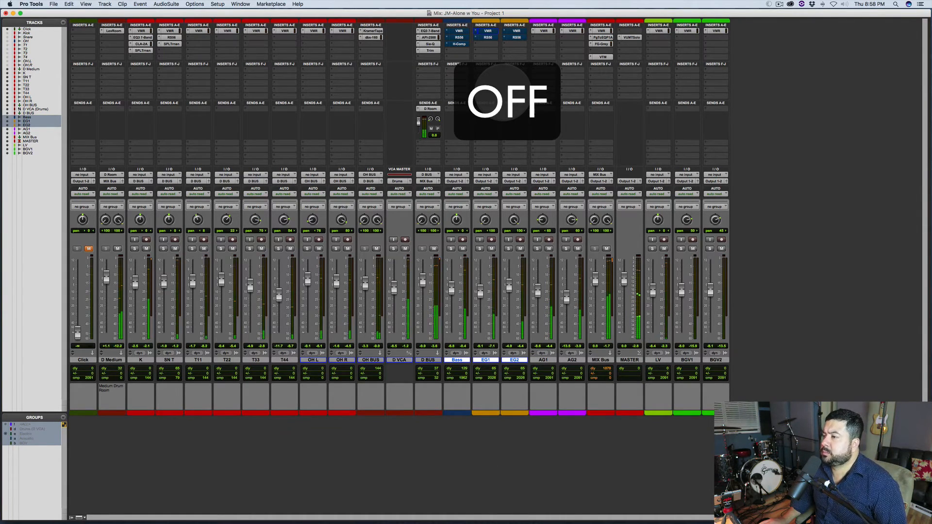
{"action": "key", "text": "shift+2"}
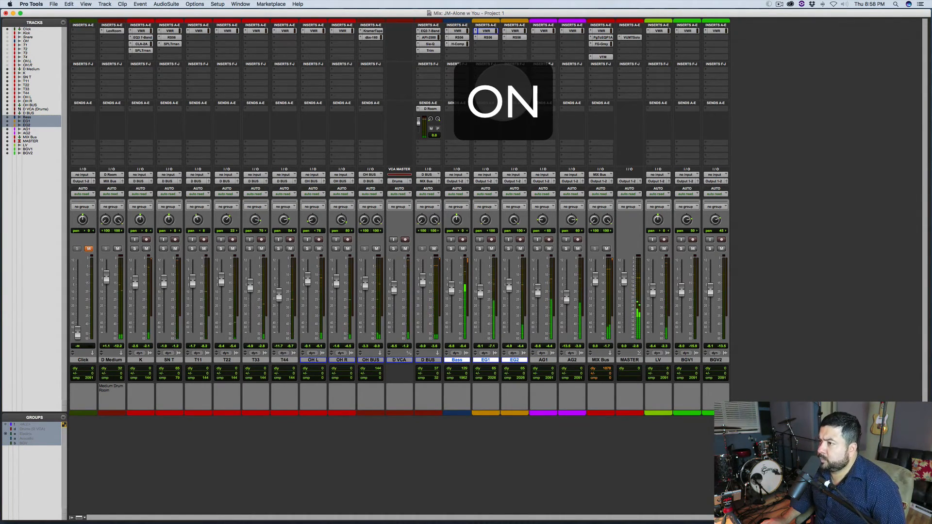
{"action": "key", "text": "shift+2"}
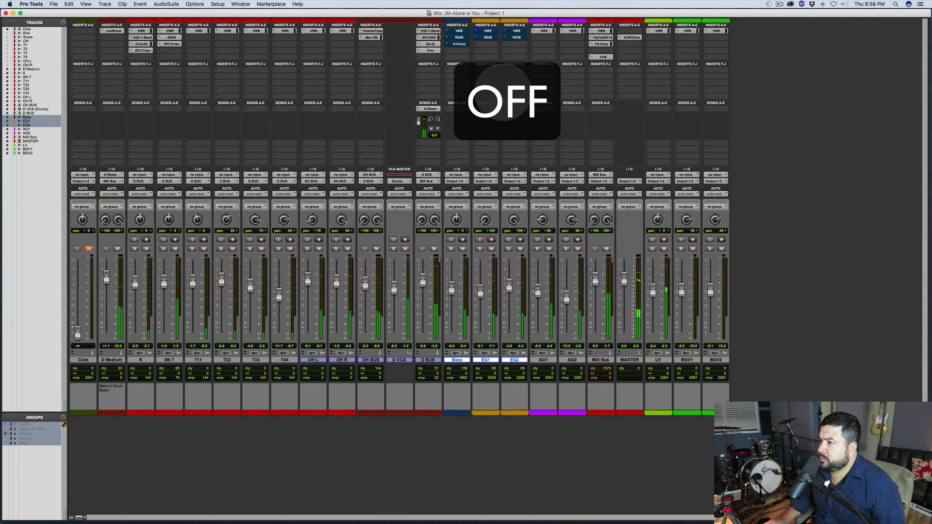
{"action": "key", "text": "shift+2"}
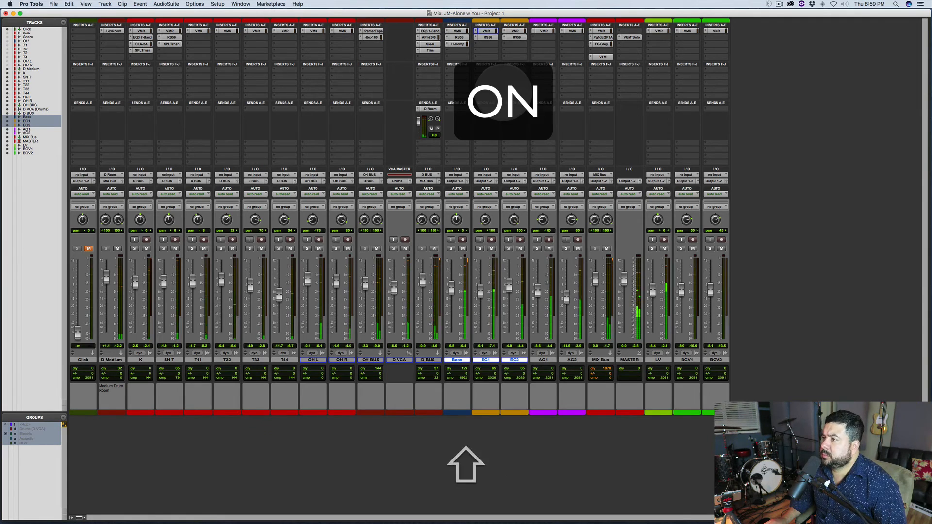
{"action": "key", "text": "shift+2"}
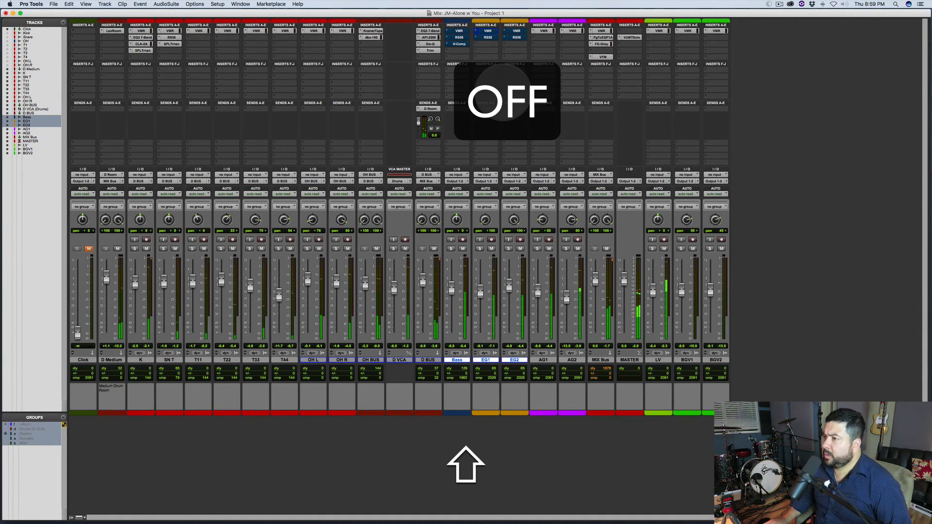